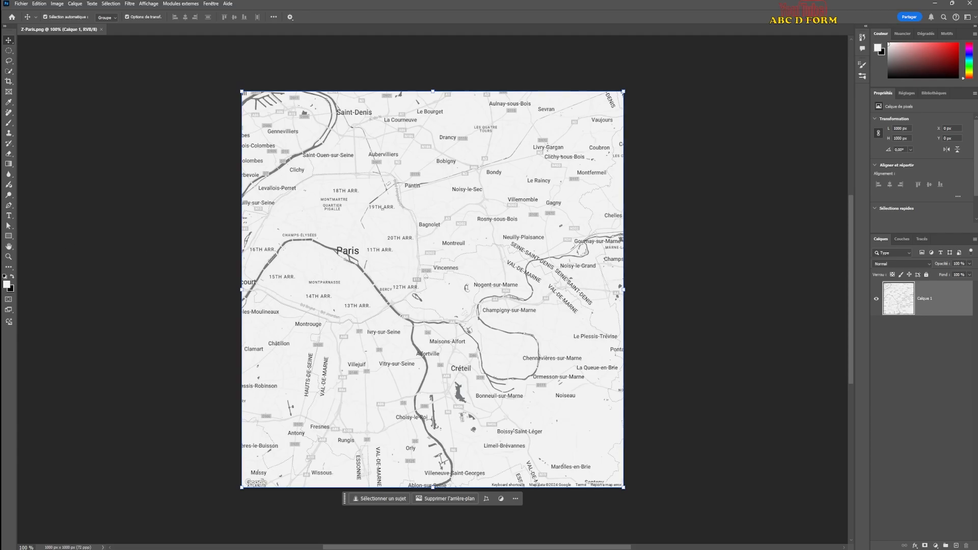
- Create a new blank document from the recent 21 x 29.7 cm preset at 72 pixels per inch
key("alt+Tab")
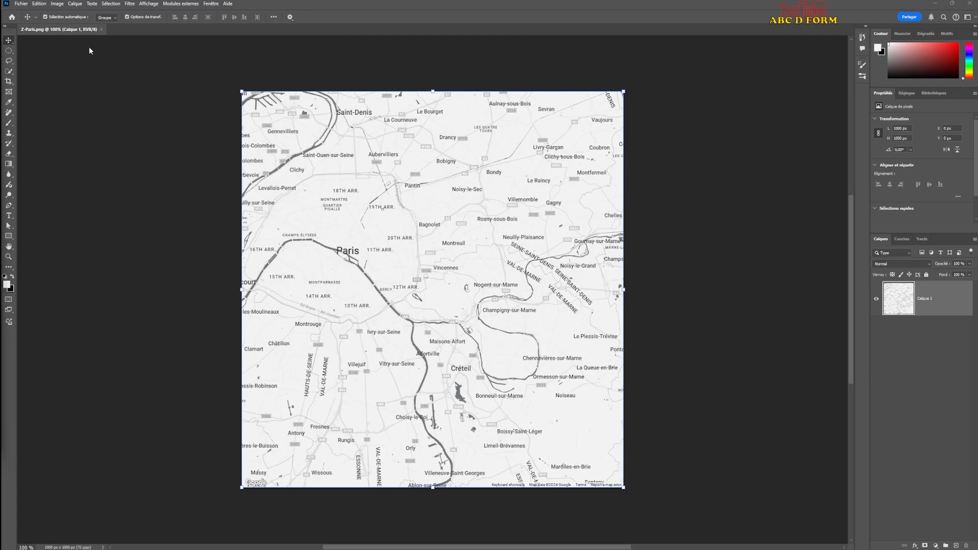
left_click(23, 7)
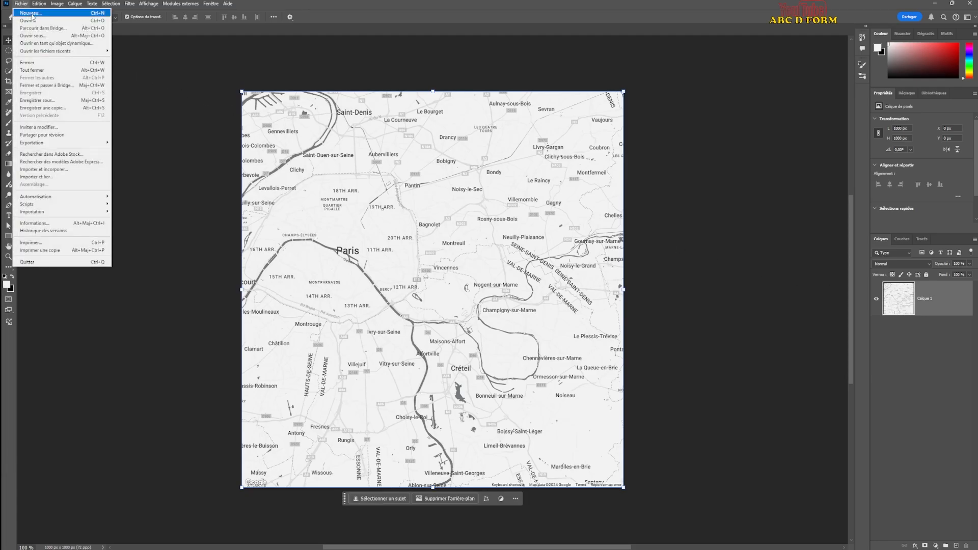
left_click(32, 16)
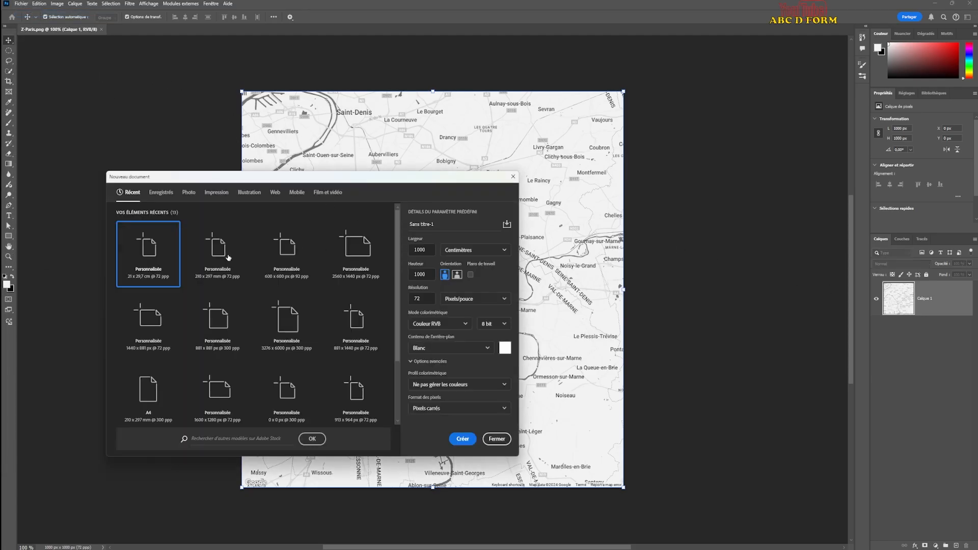
left_click(221, 262)
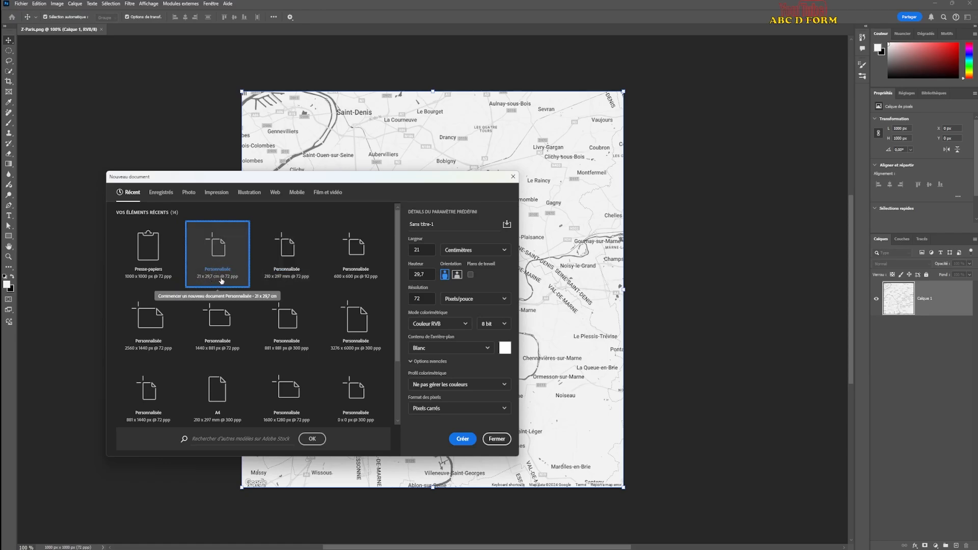
left_click(463, 439)
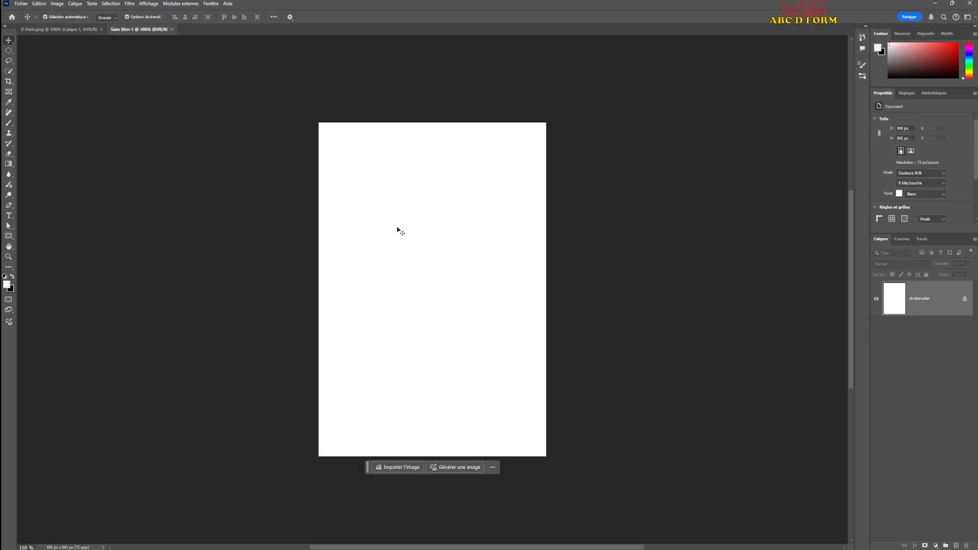
left_click(21, 3)
left_click(31, 13)
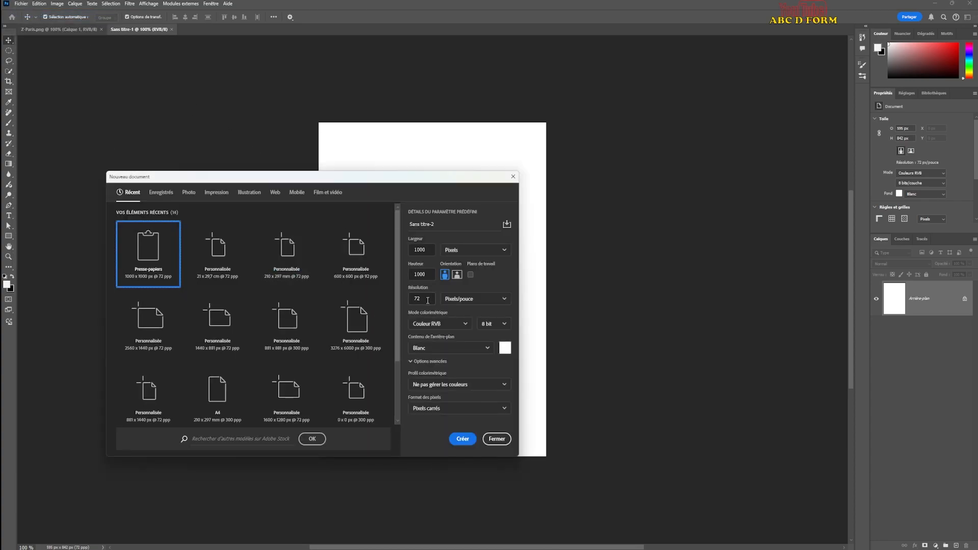
left_click(219, 255)
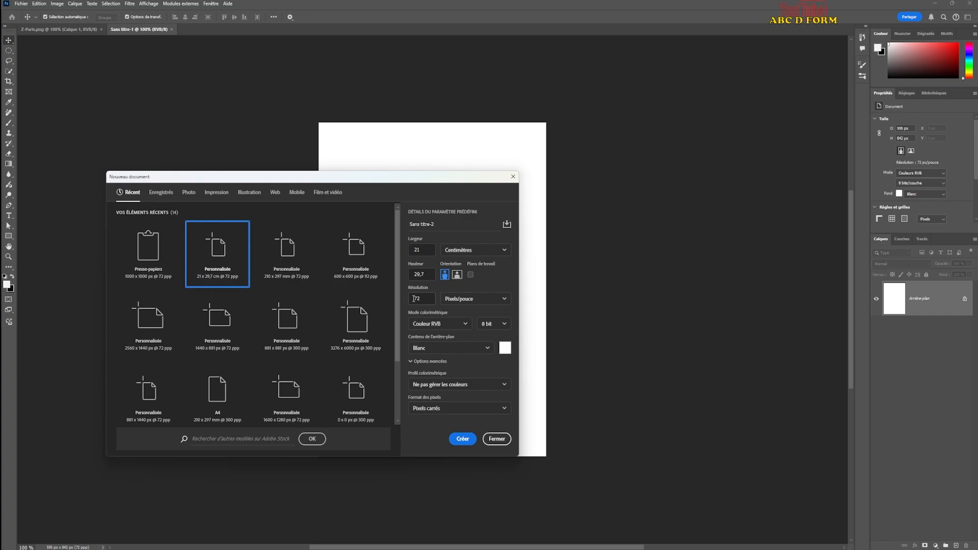
left_click(501, 440)
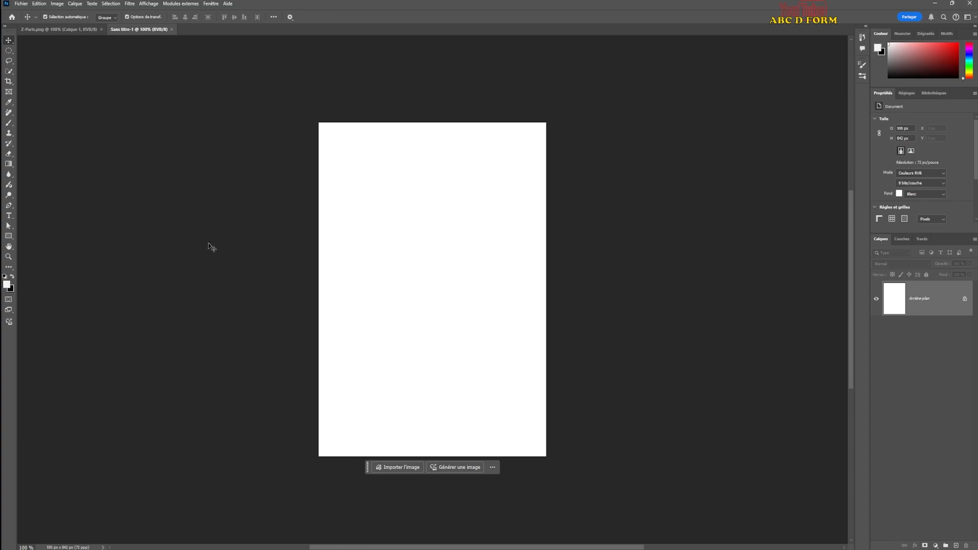
- Paste the copied map from Z-Paris.png into the blank 21 x 29.7 cm document
left_click(57, 29)
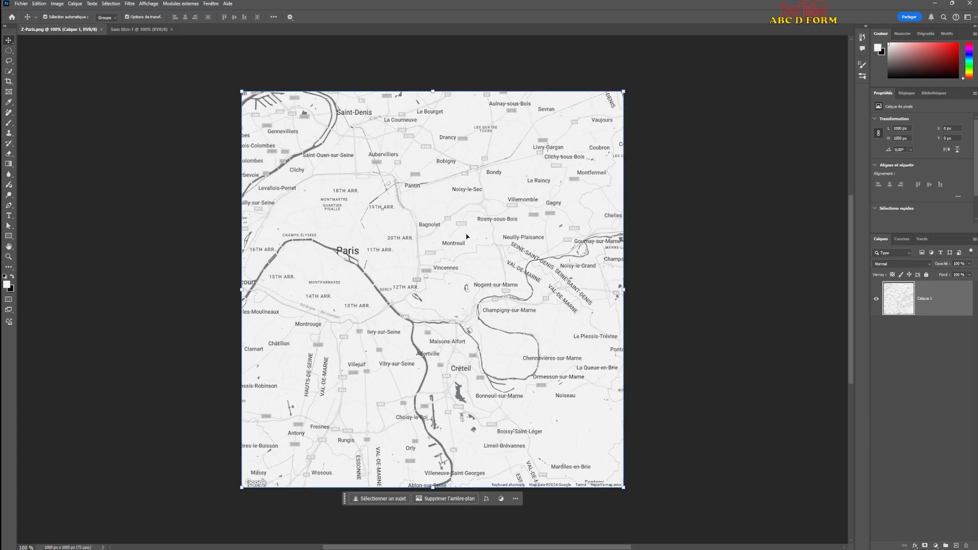
left_click(141, 30)
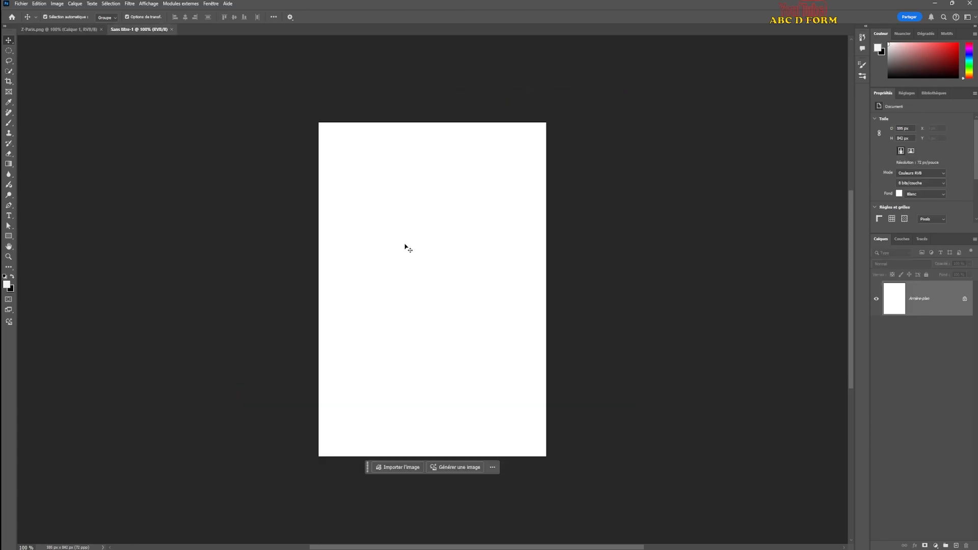
key("ctrl+v")
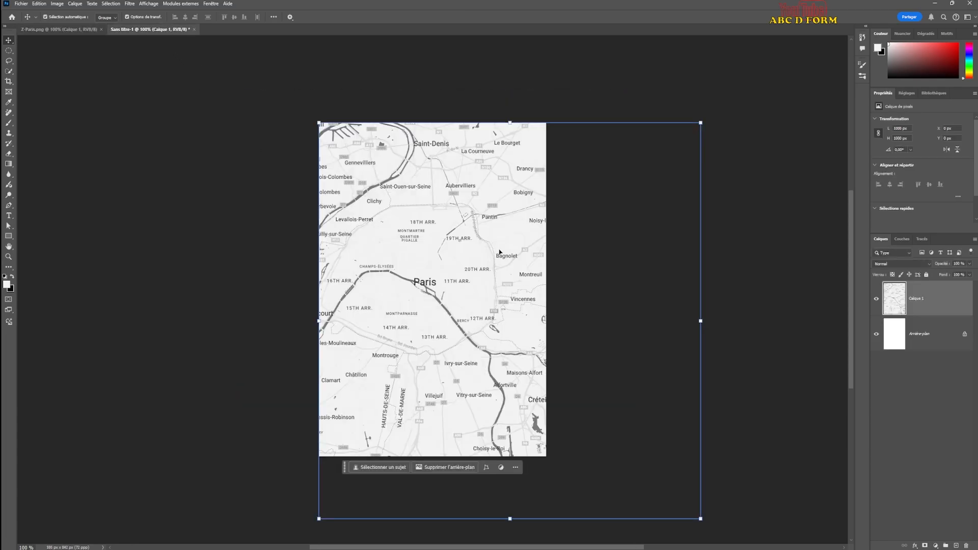
left_click(65, 31)
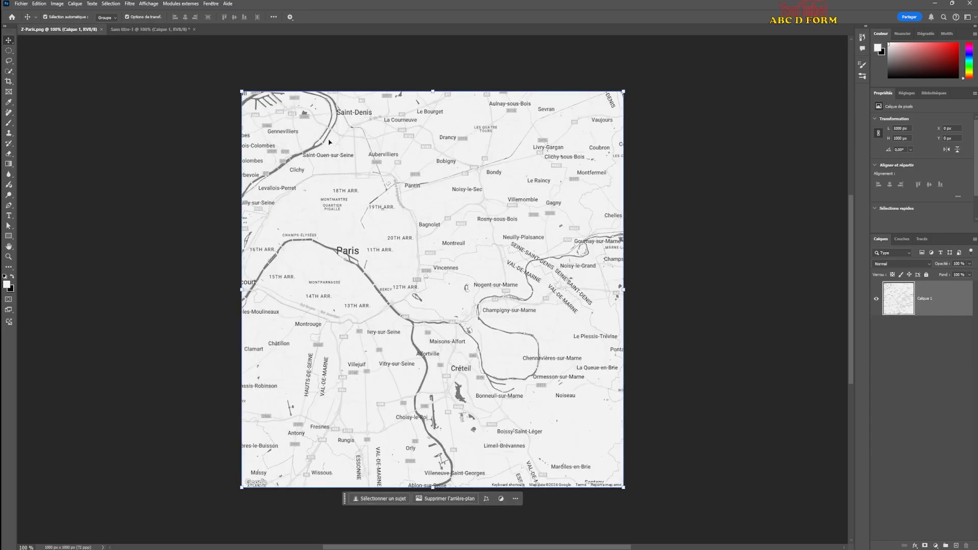
left_click(148, 30)
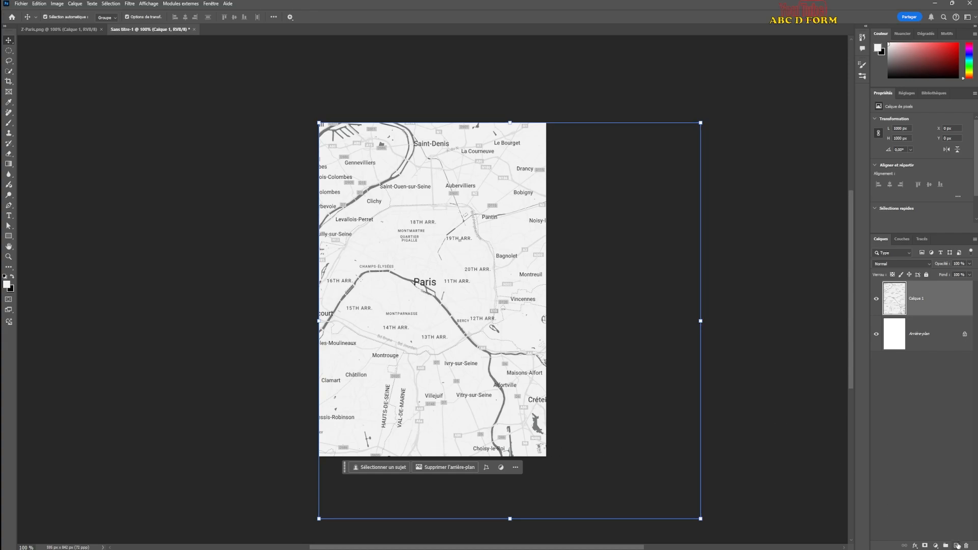
- Add a new empty layer above the map layer and activate the Gradient tool
left_click(957, 544)
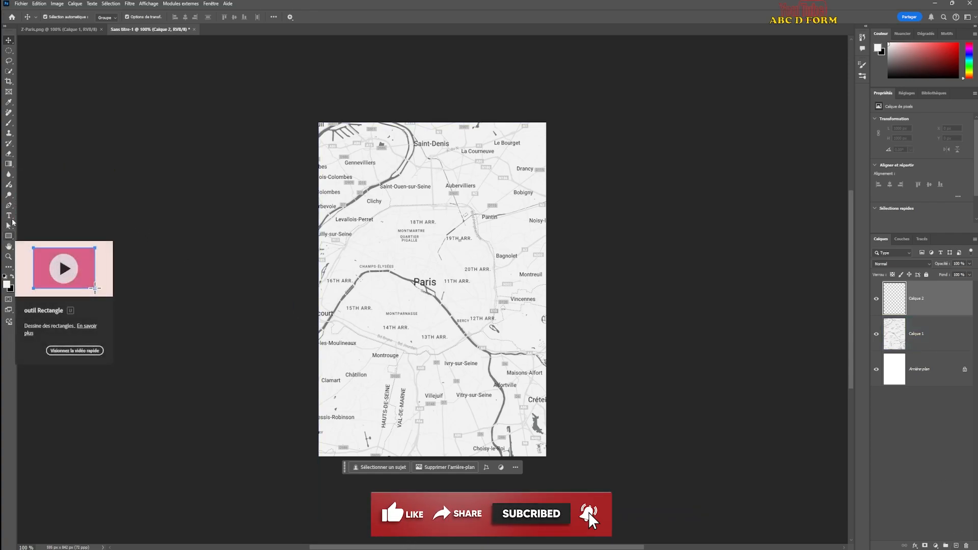
left_click(9, 163)
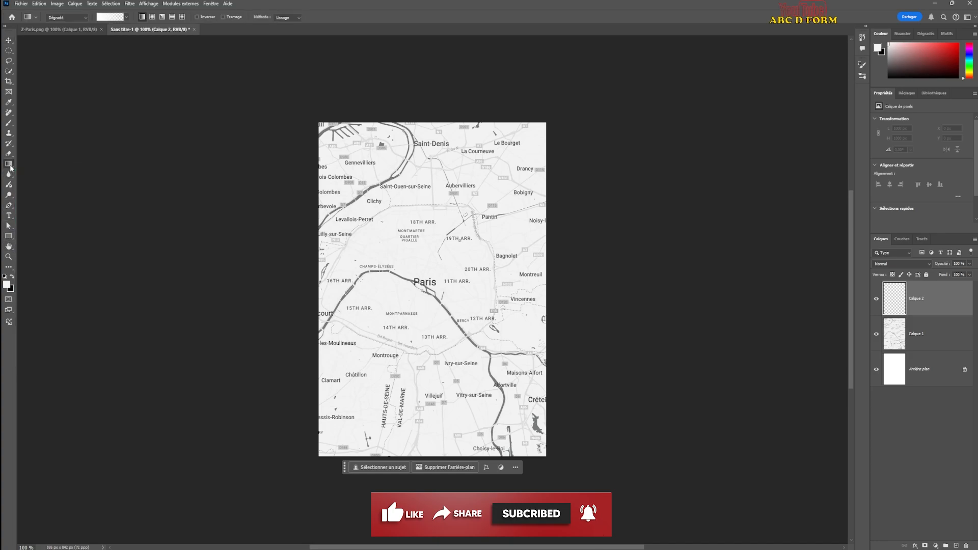
- Examine the Gradient tool's saved tool presets, gradient modes and the Basiques gradient group
left_click(36, 17)
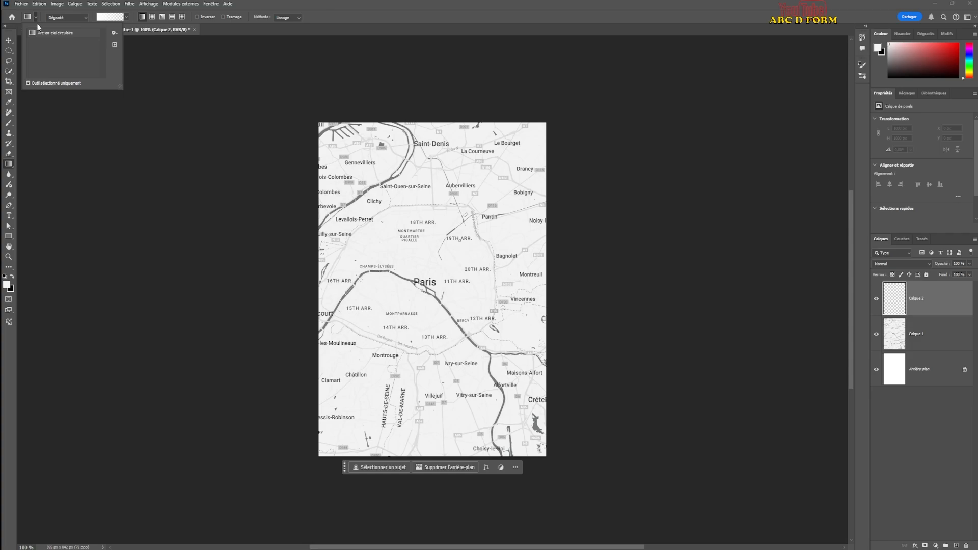
left_click(38, 21)
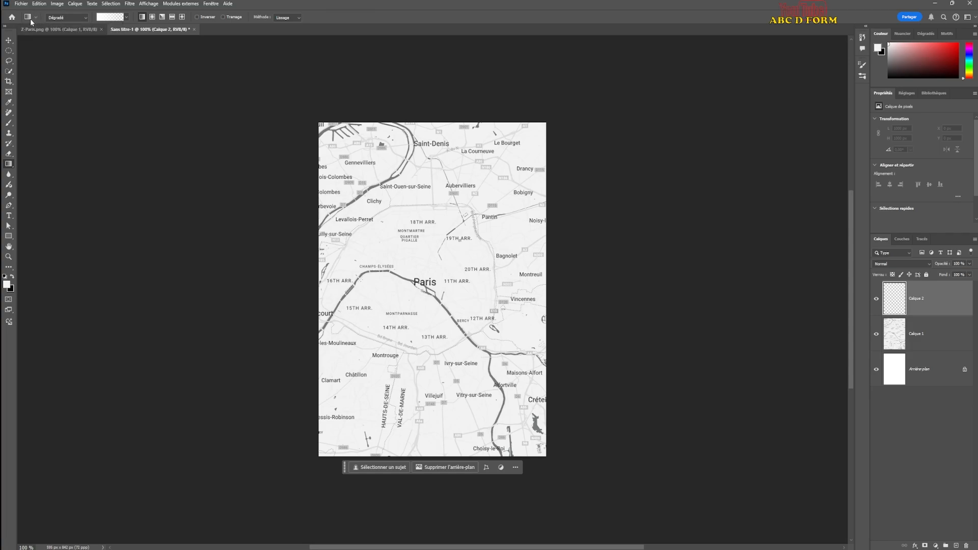
left_click(85, 21)
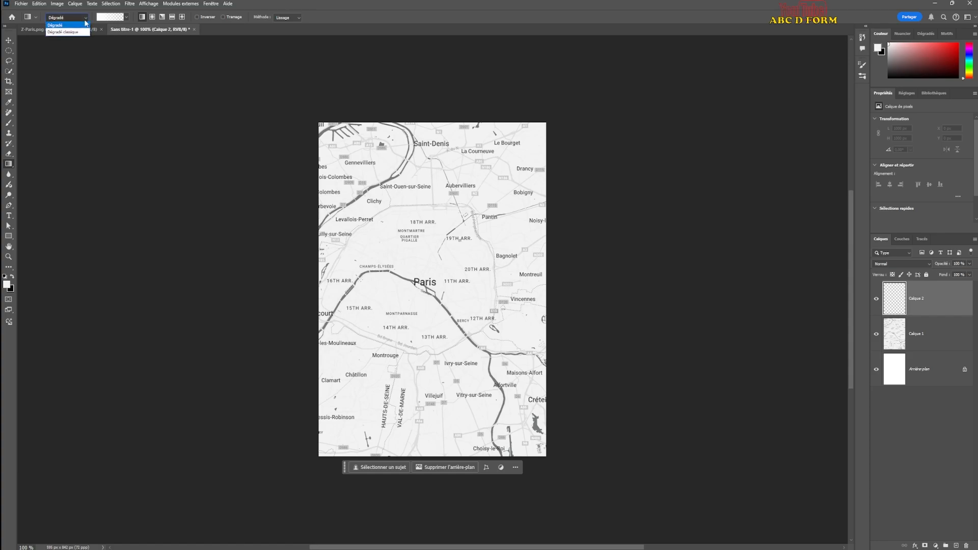
left_click(85, 21)
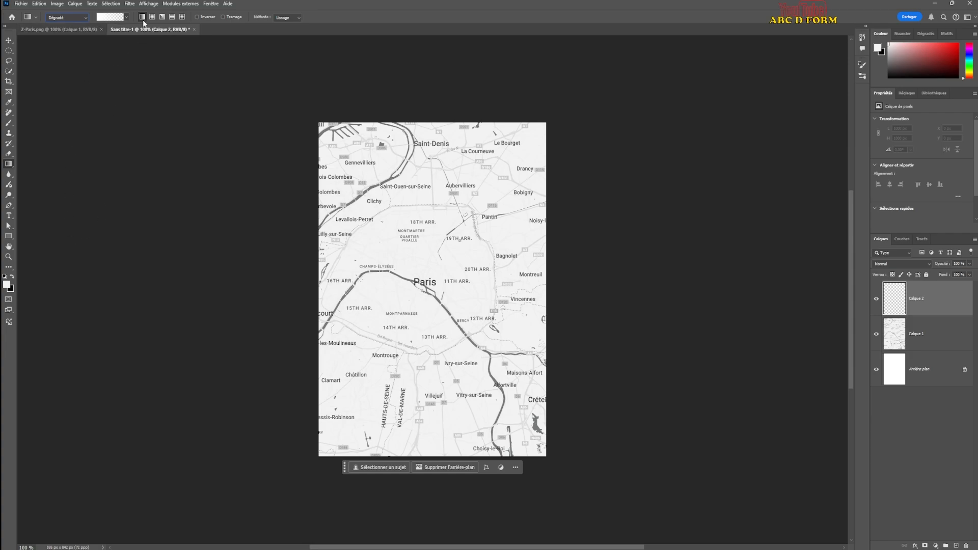
left_click(127, 18)
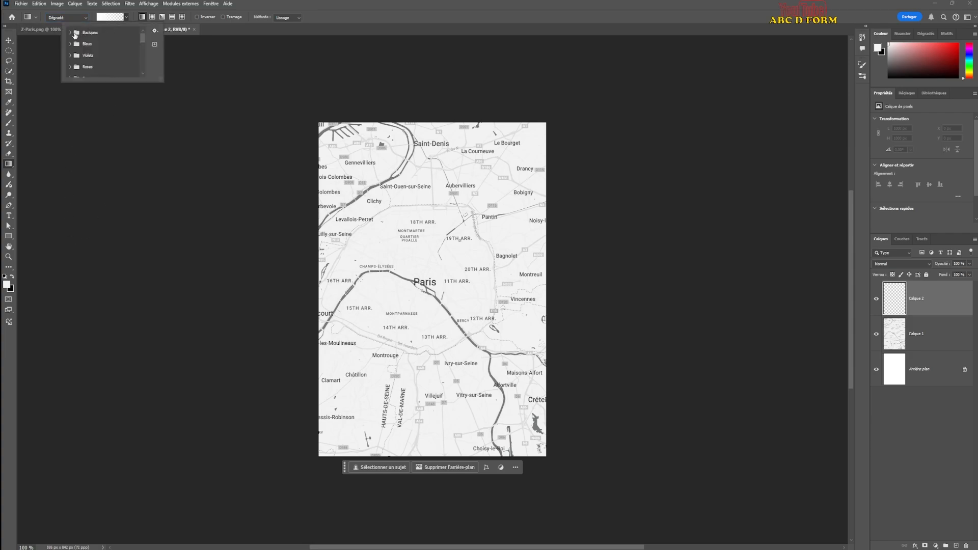
left_click(72, 32)
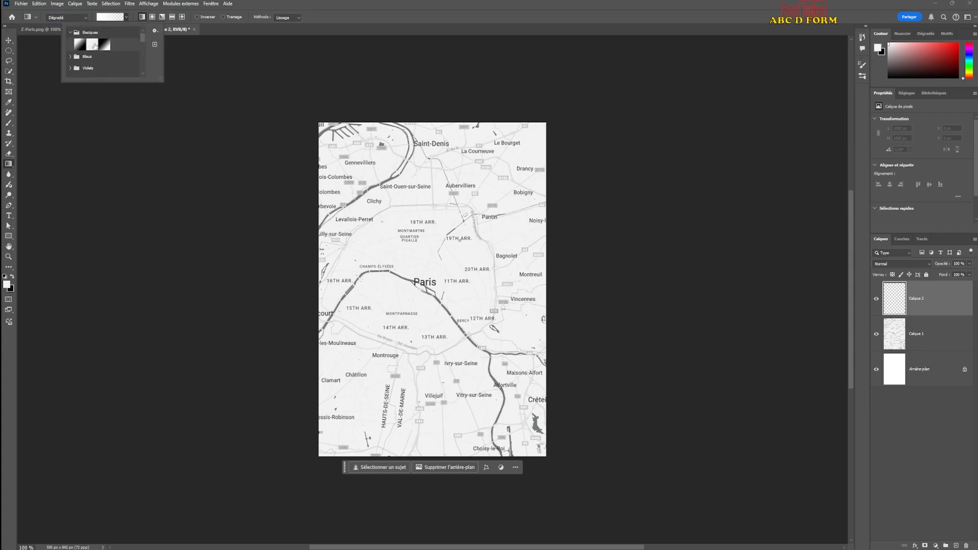
left_click(72, 33)
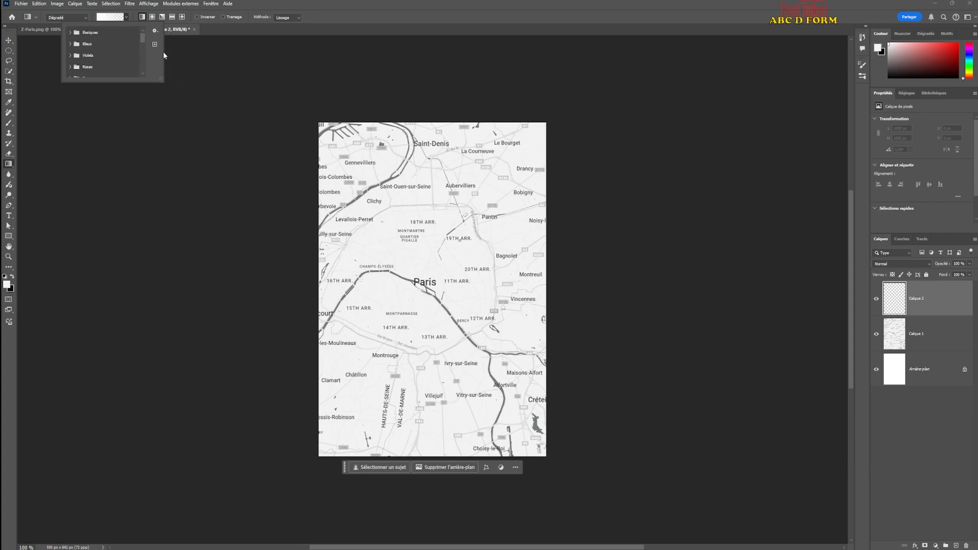
left_click(193, 94)
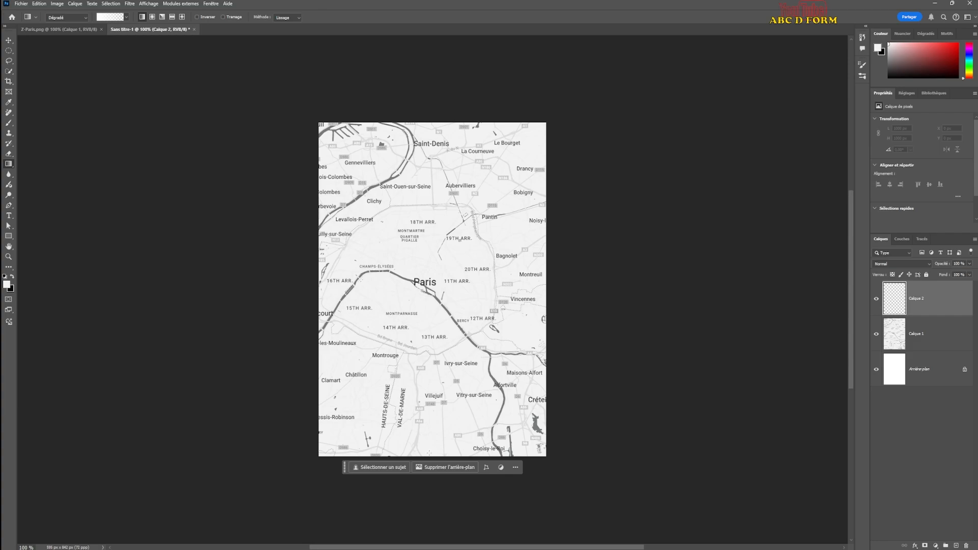
- Try two white-to-transparent linear gradients of different lengths upward over the lower part of the map, undoing each one
left_click_drag(430, 455, 429, 236)
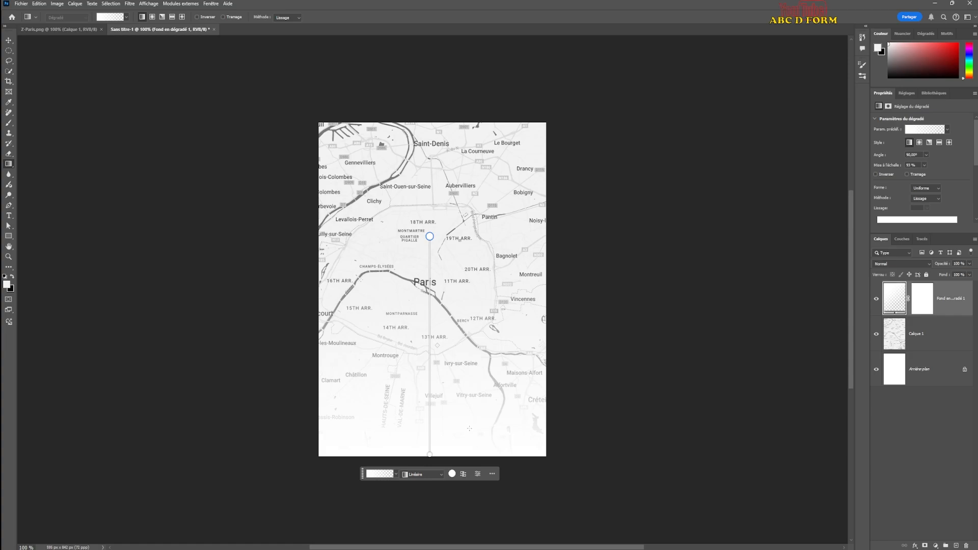
key("ctrl+z")
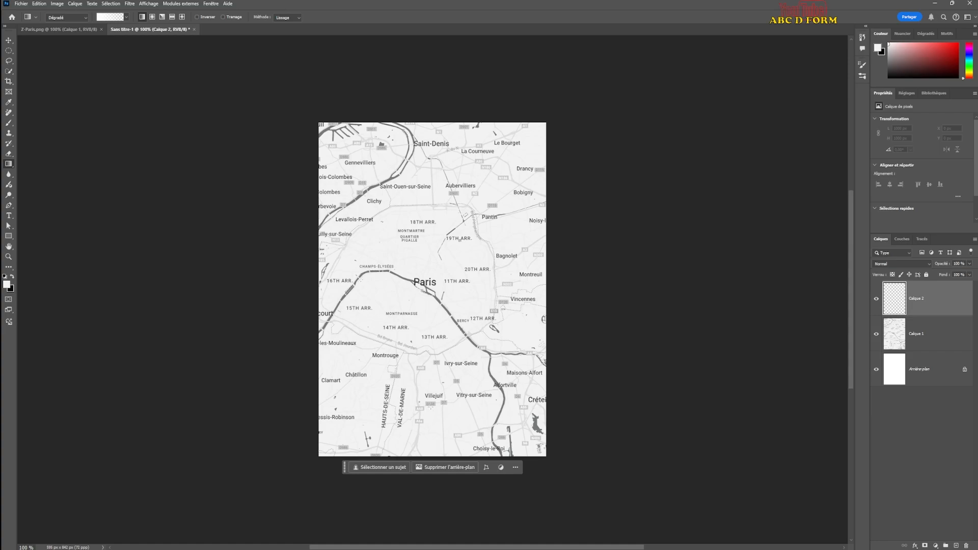
left_click_drag(430, 405, 431, 278)
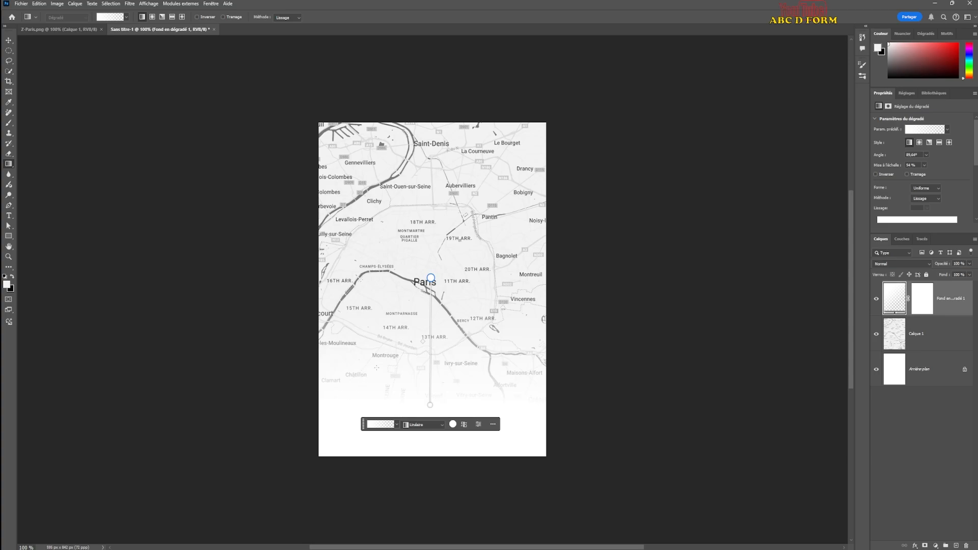
key("ctrl+z")
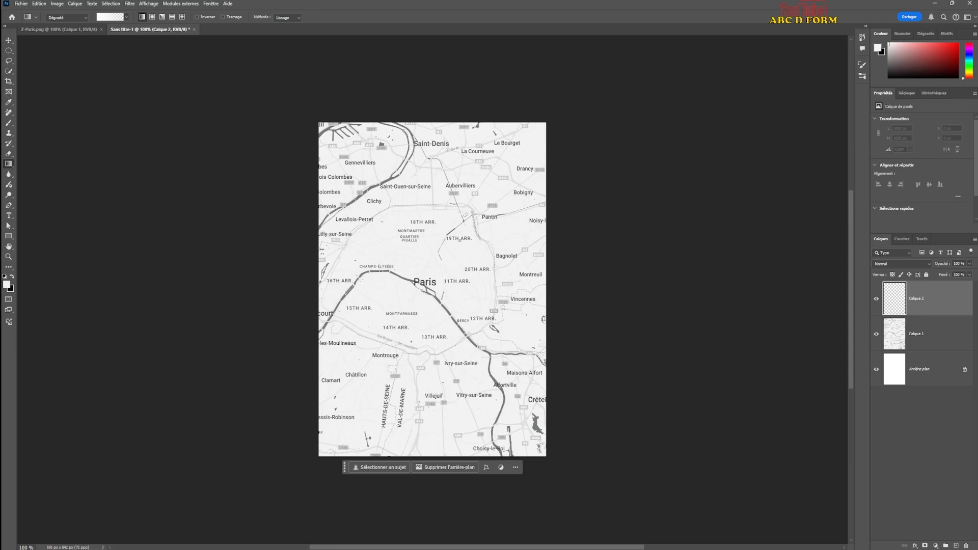
- Draw a white-to-transparent linear gradient straight up at 90° and about 40 % scale, fading out the lower part of the map
mouse_move(431, 402)
left_mouse_down()
mouse_move(431, 269)
mouse_move(423, 309)
left_mouse_up()
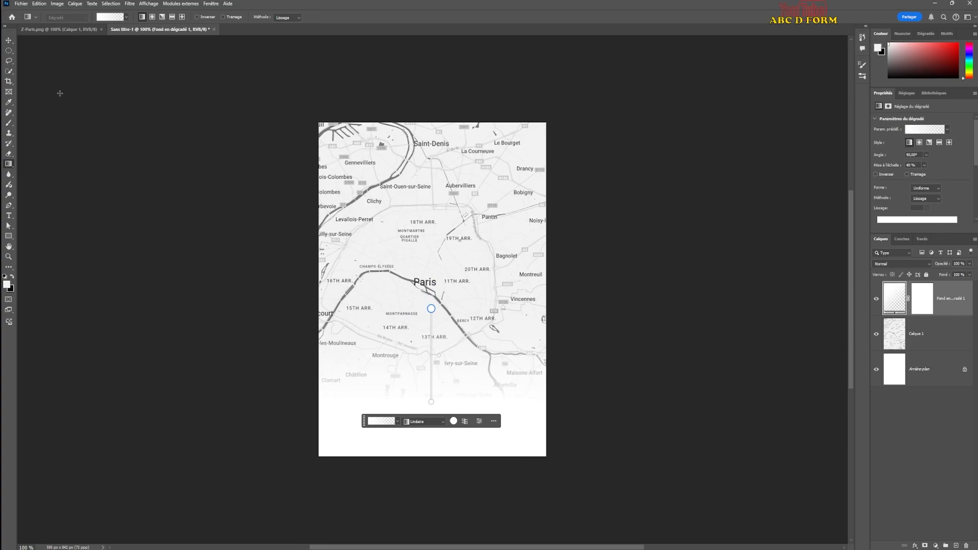
left_click(9, 40)
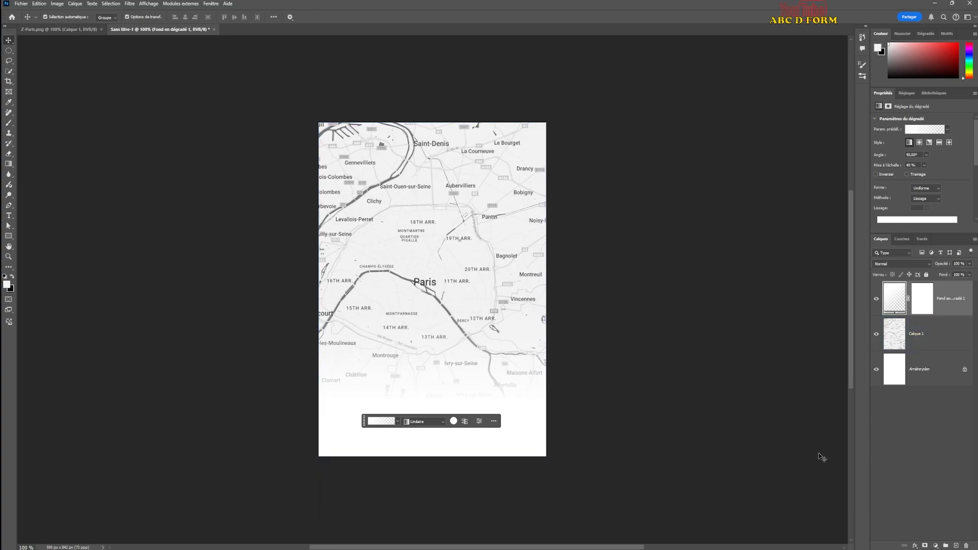
- Draw a circular selection about 353 px in diameter around central Paris with the Ellipse selection tool
left_click(10, 54)
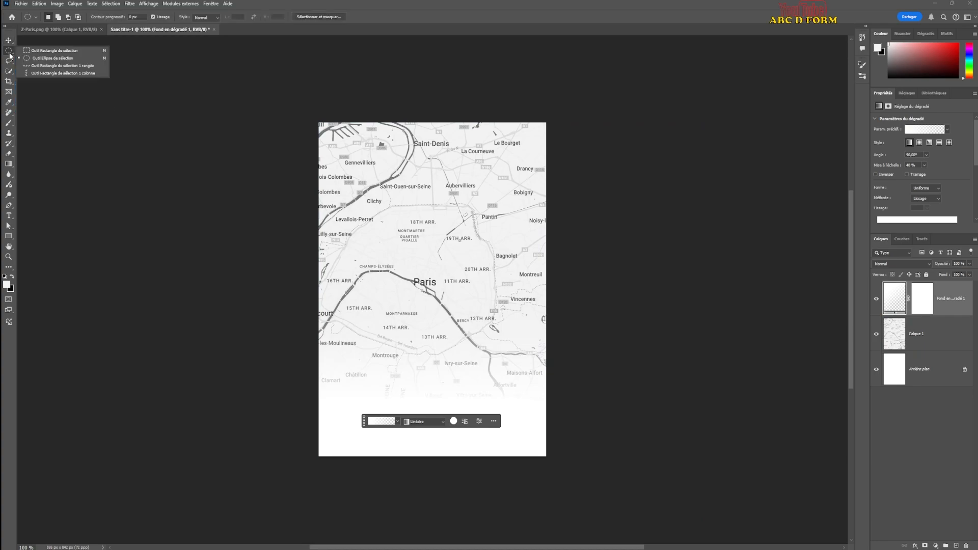
left_click(36, 62)
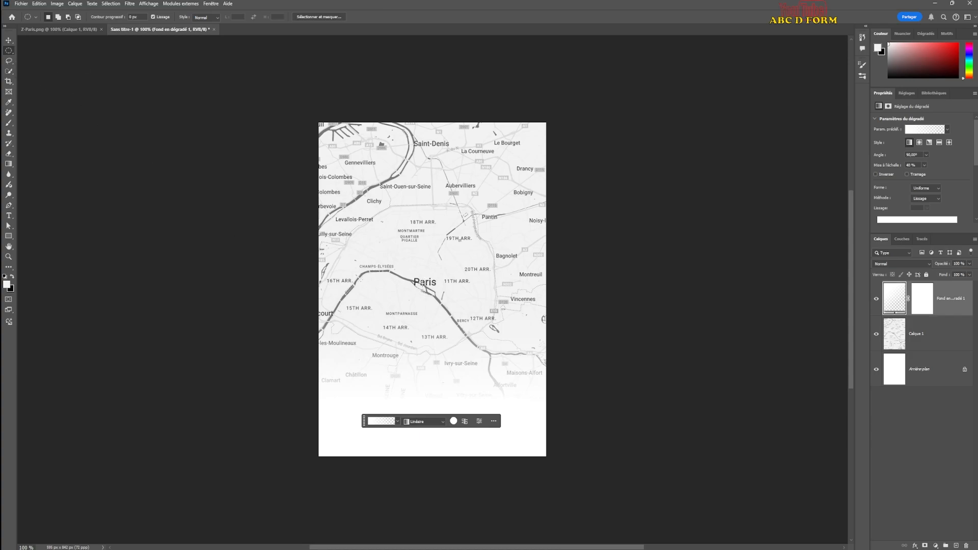
left_click_drag(421, 285, 489, 201)
- Copy the circular selection from map layer Calque 1 to a new layer and hide Calque 1
left_click(905, 442)
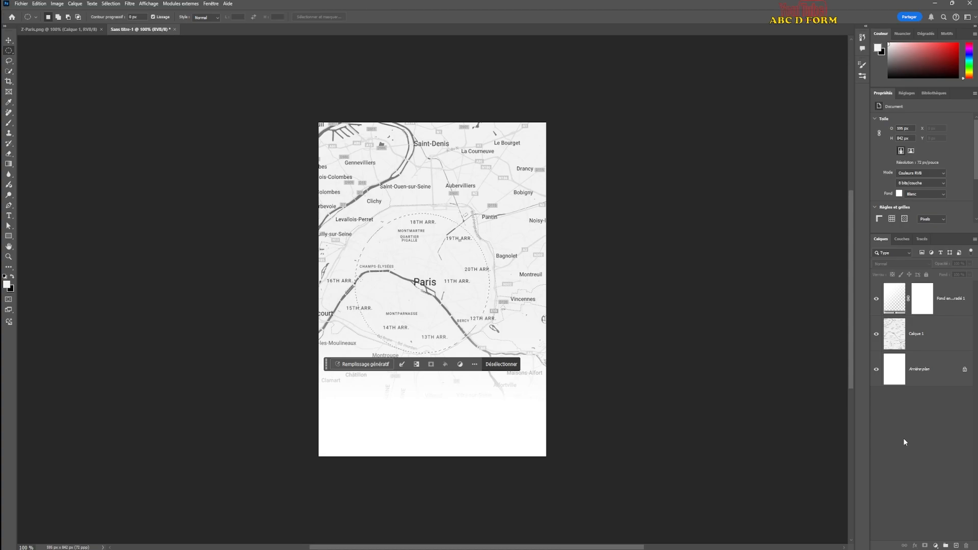
left_click(919, 347)
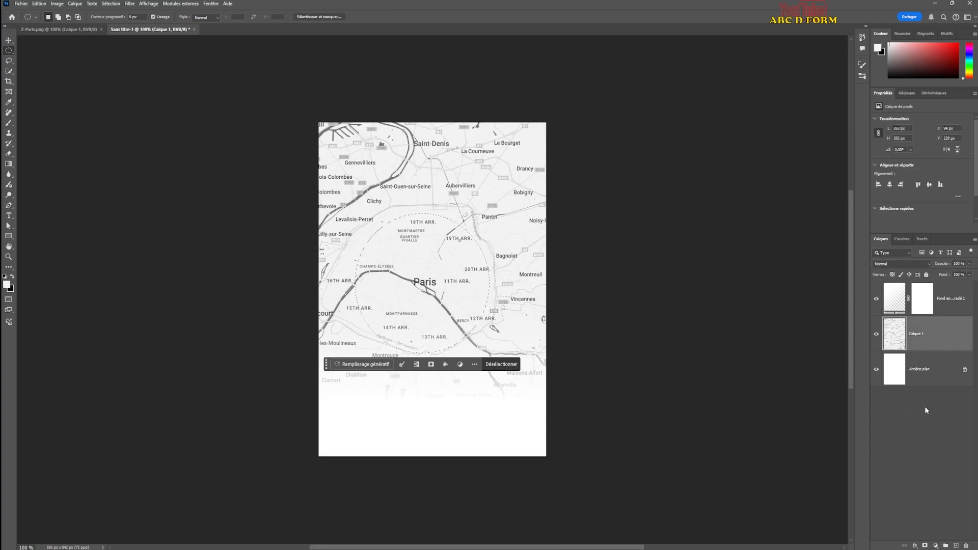
key("ctrl+j")
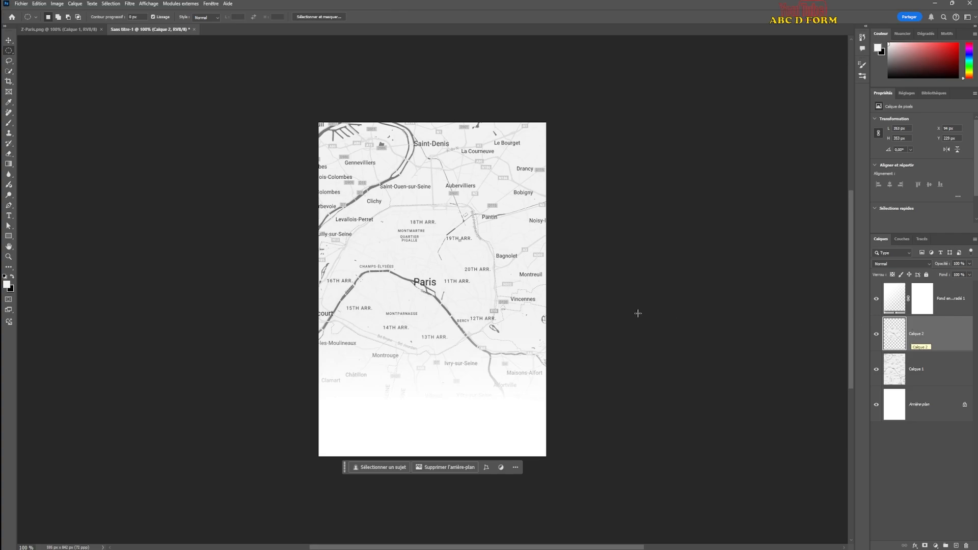
left_click(877, 370)
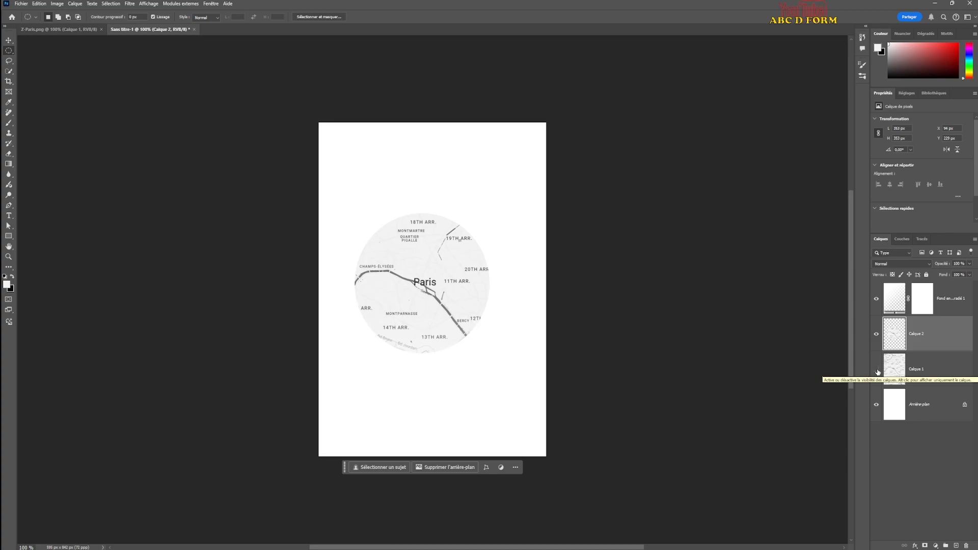
- Show layer Calque 1 again, then rename the circular cut-out layer "Rond" and the map layer "Carte"
left_click(877, 370)
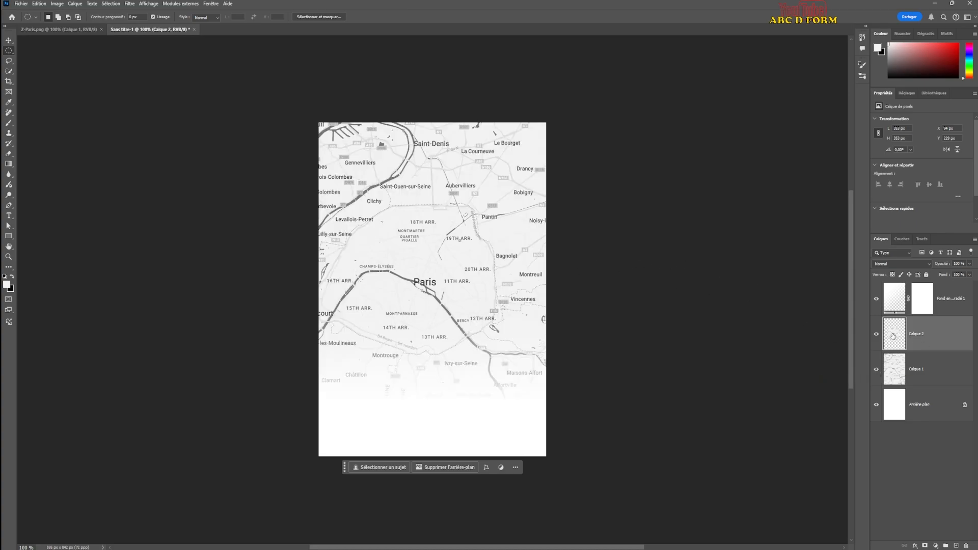
double_click(917, 334)
type("Rond")
key("Return")
left_click(915, 370)
double_click(914, 371)
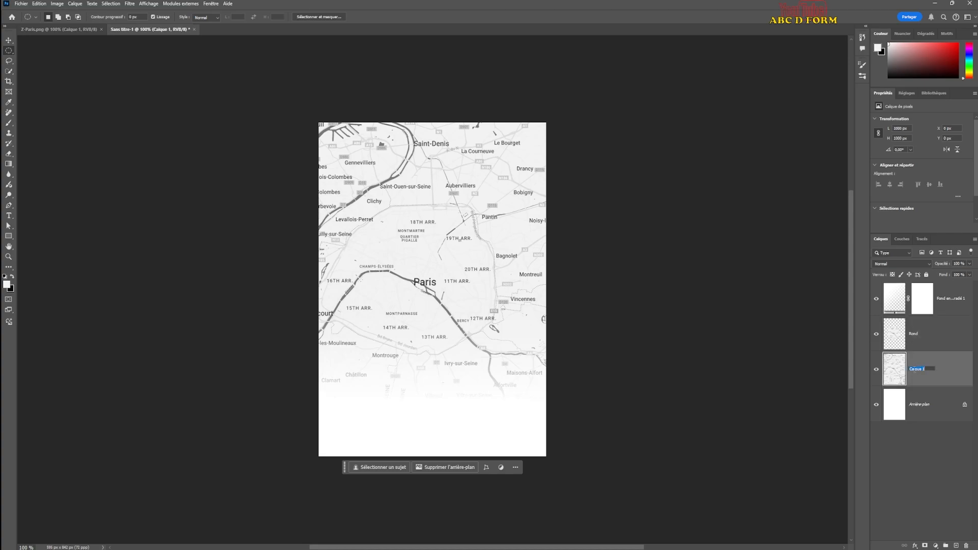
type("carte")
left_click(942, 450)
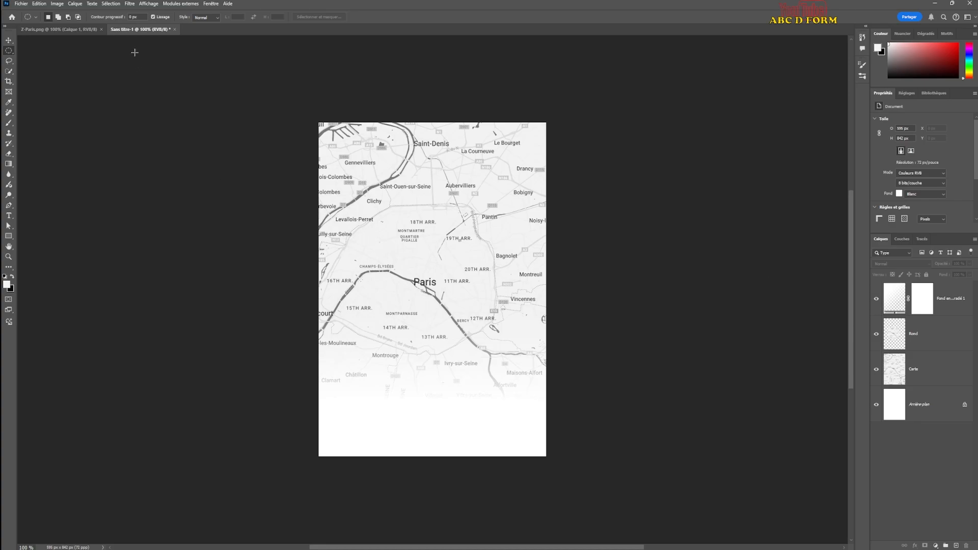
- Start the Spherize (Sphérisation) distortion filter on the Rond layer with an amount of 23 %
left_click(934, 339)
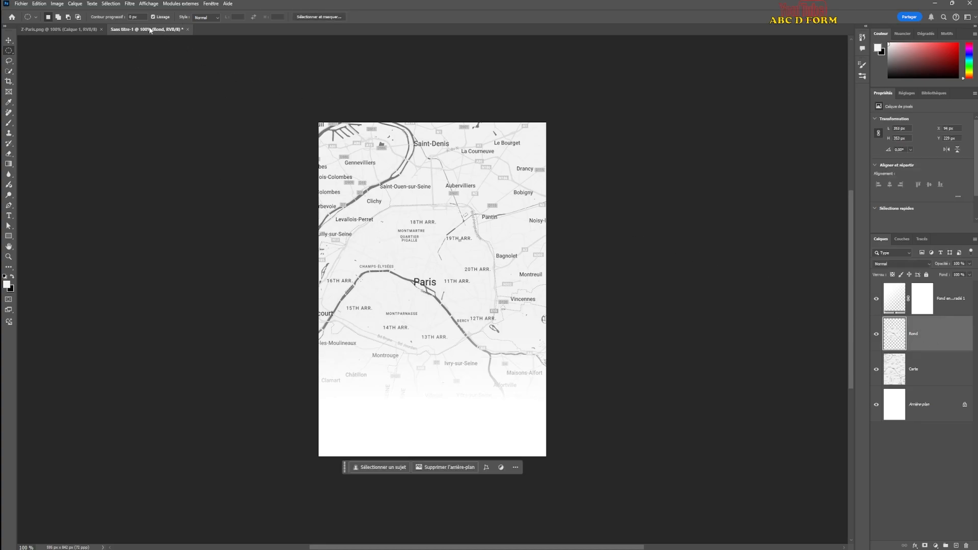
left_click(130, 4)
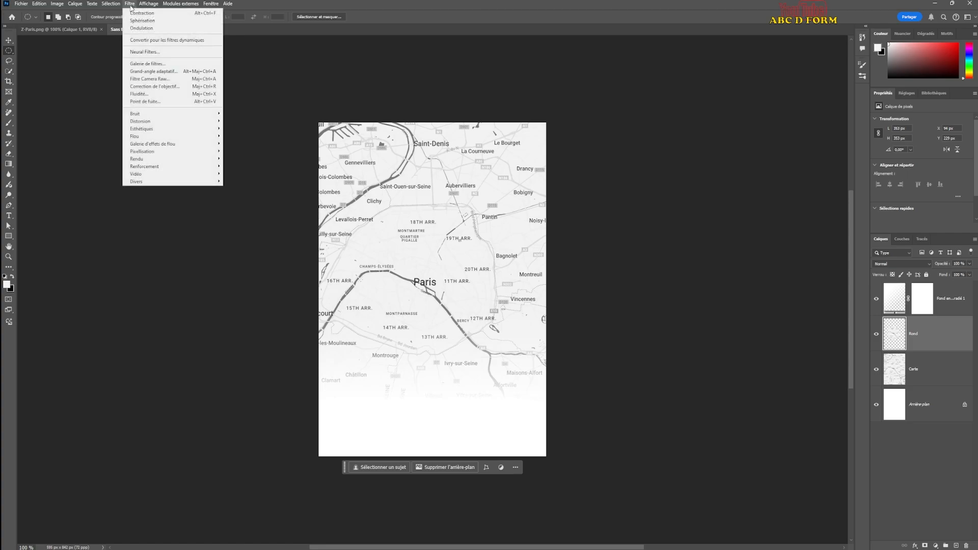
mouse_move(151, 122)
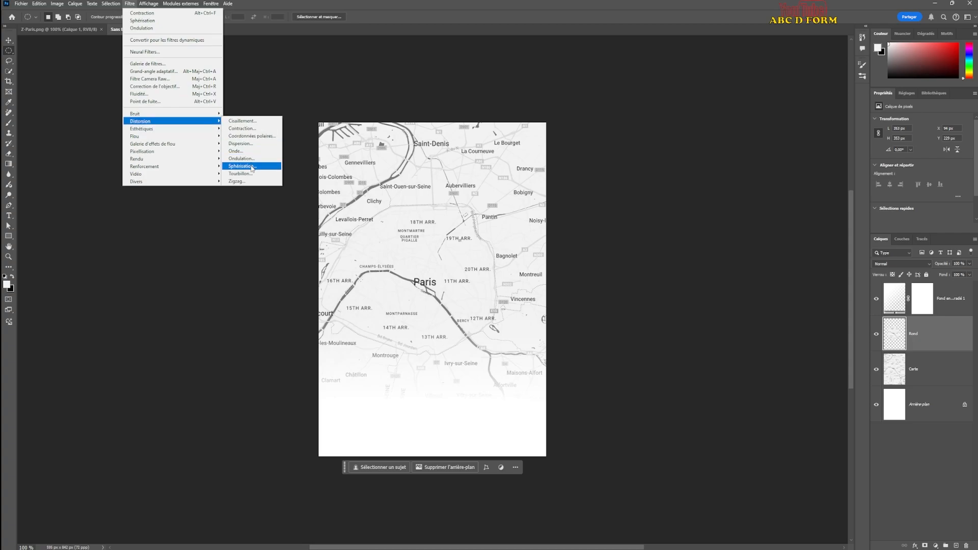
left_click(242, 166)
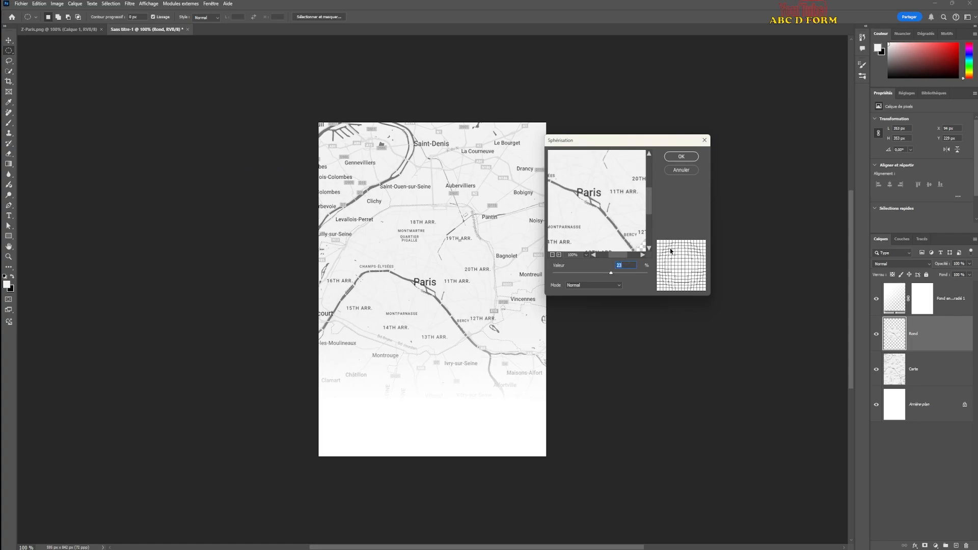
left_click_drag(614, 142, 212, 163)
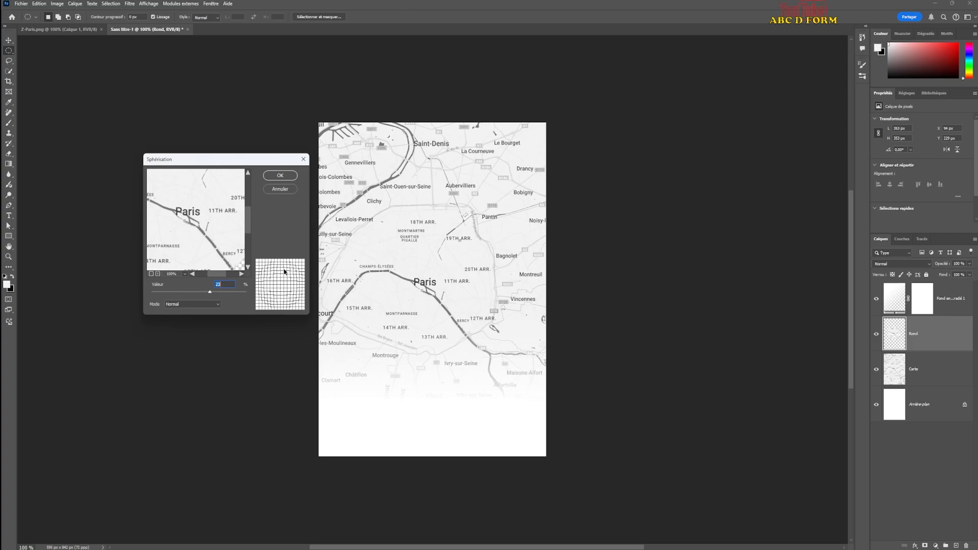
mouse_move(213, 292)
left_mouse_down()
mouse_move(236, 293)
mouse_move(163, 291)
mouse_move(209, 295)
left_mouse_up()
left_click_drag(210, 294, 210, 295)
- Preview the Horizontal and Vertical spherize modes, then apply the filter to the Rond layer in Normal mode
left_click(218, 304)
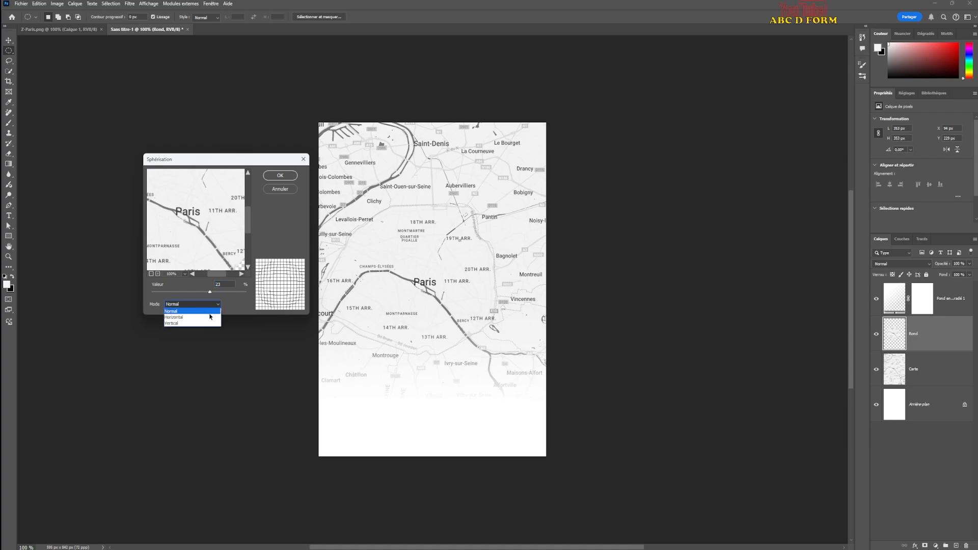
left_click(209, 318)
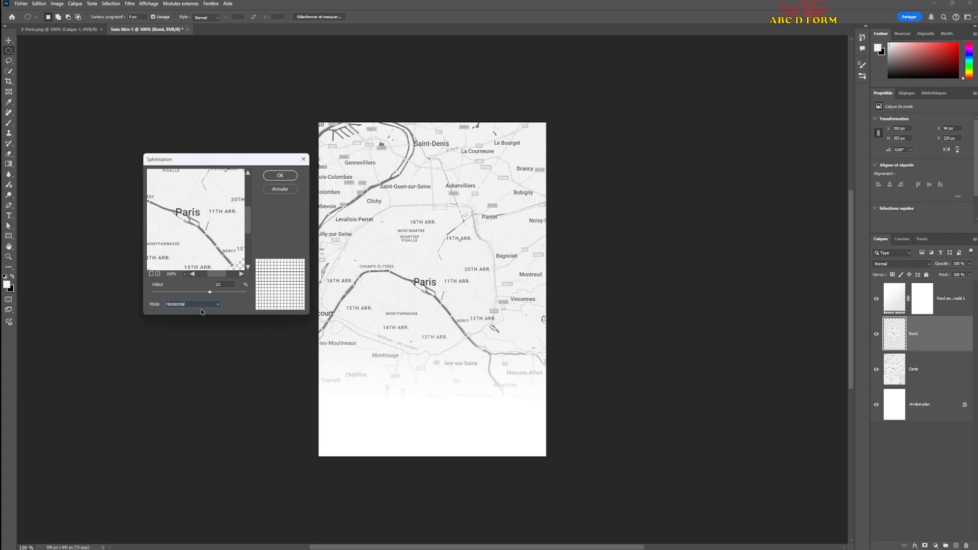
left_click(217, 306)
left_click(195, 322)
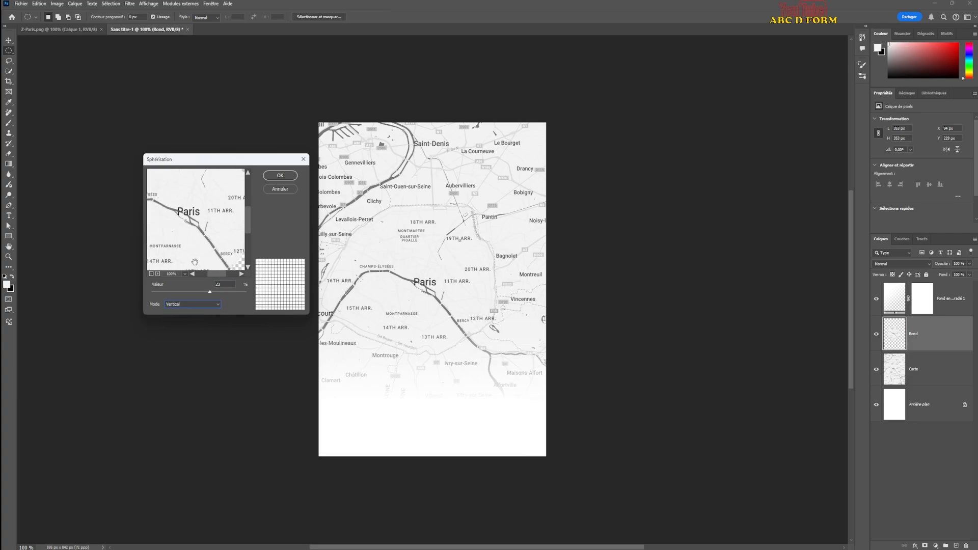
left_click(219, 306)
left_click(190, 312)
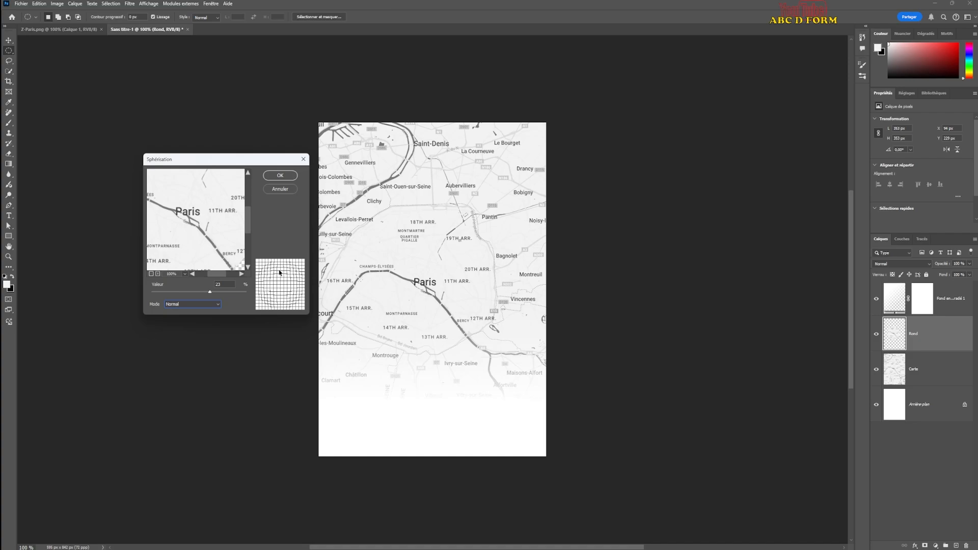
left_click(282, 176)
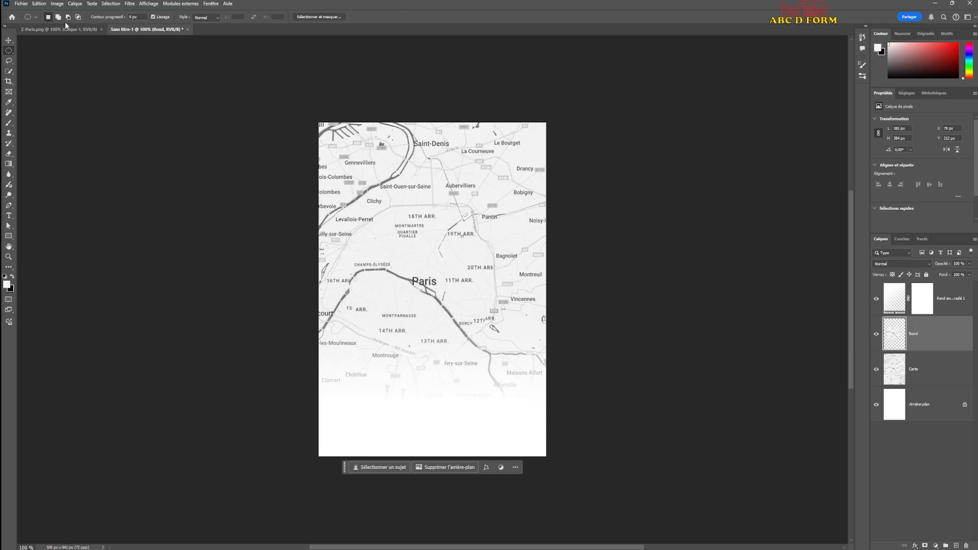
- Open the blending options of the Rond layer
right_click(938, 340)
mouse_move(940, 336)
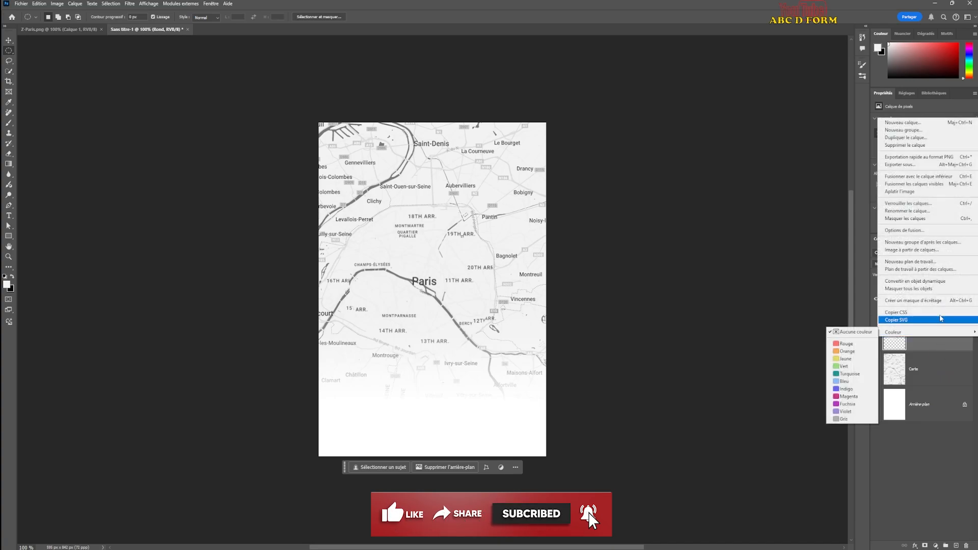
left_click(924, 231)
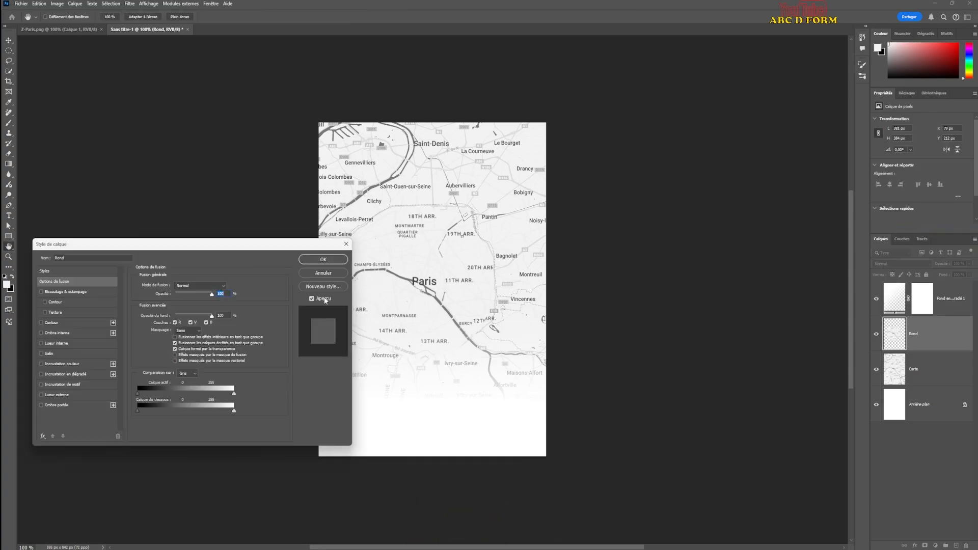
- Try a stroke effect (Contour) around the Rond layer's circle and switch it off again
left_click(42, 323)
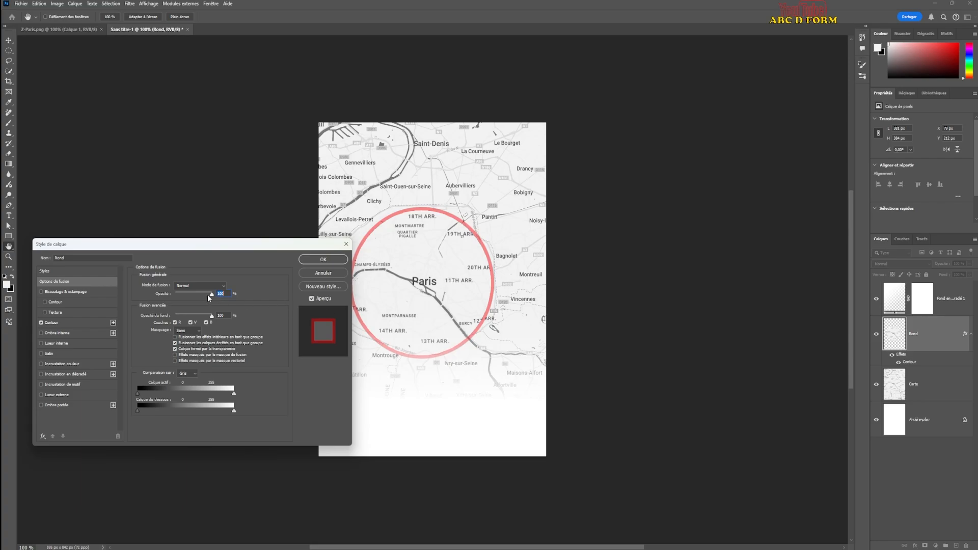
left_click_drag(210, 295, 214, 295)
left_click(40, 322)
- Enable a drop shadow (Ombre portée) on the Rond layer and open its settings
left_click(41, 405)
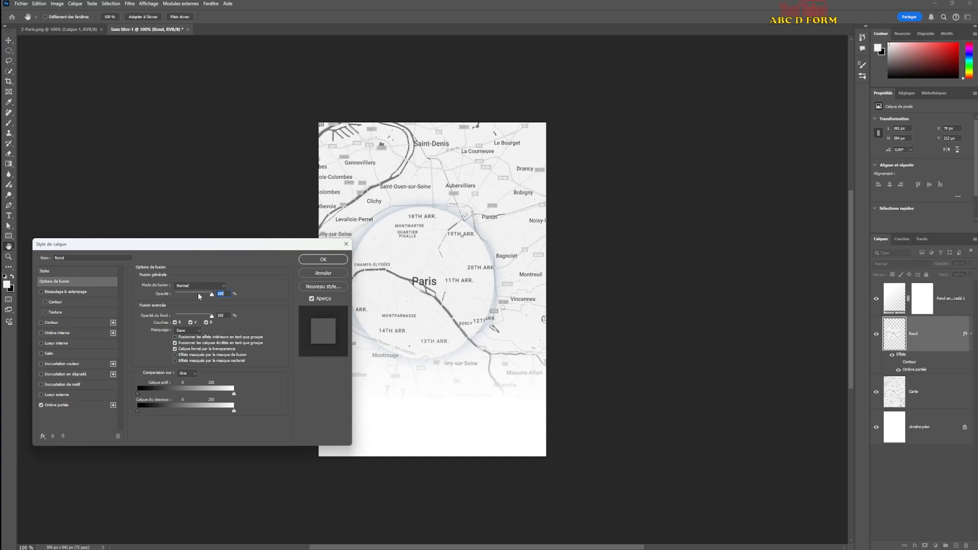
mouse_move(209, 295)
left_mouse_down()
mouse_move(194, 302)
mouse_move(223, 292)
left_mouse_up()
left_click_drag(233, 249, 218, 248)
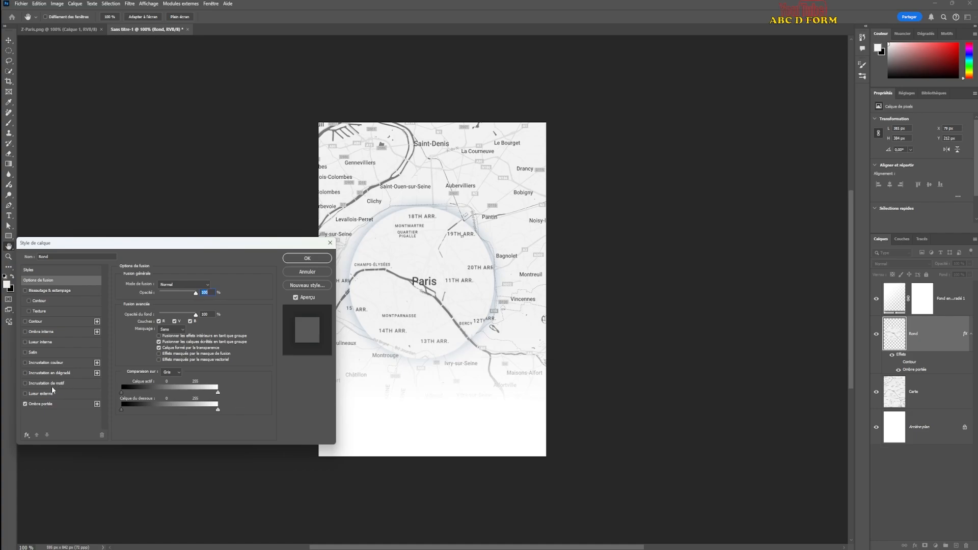
left_click(51, 405)
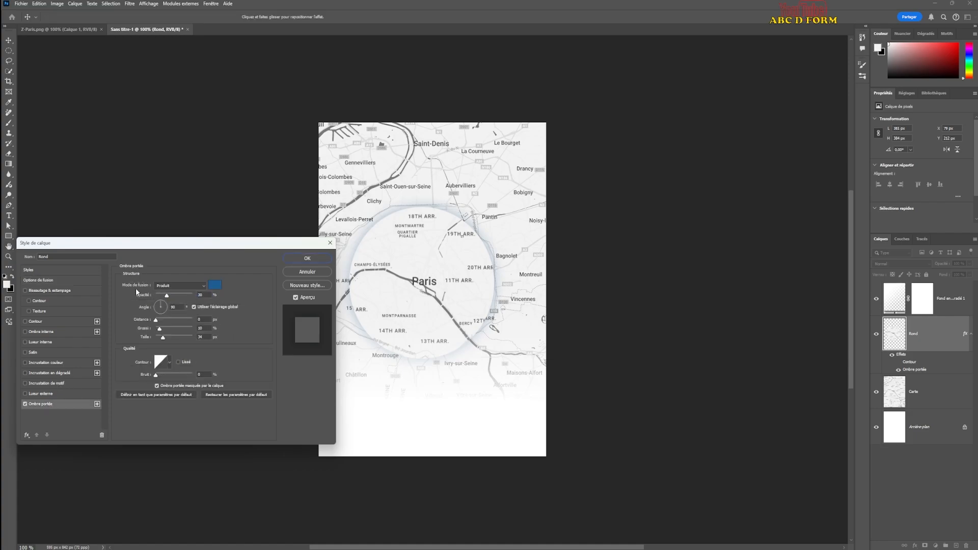
- Set the drop shadow's blend mode to Normal and its colour to dark yellow 93841d
left_click(203, 288)
left_click(177, 295)
left_click(215, 287)
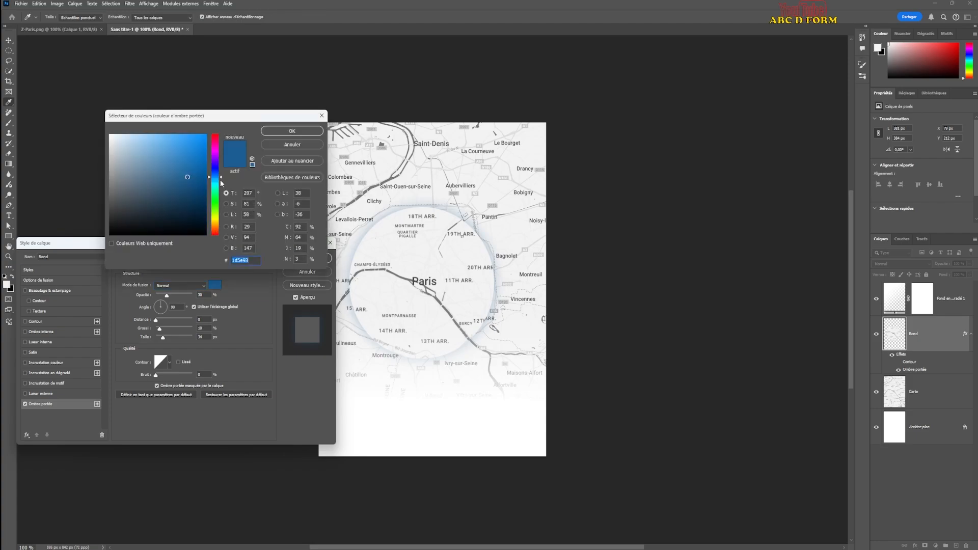
left_click_drag(221, 178, 221, 147)
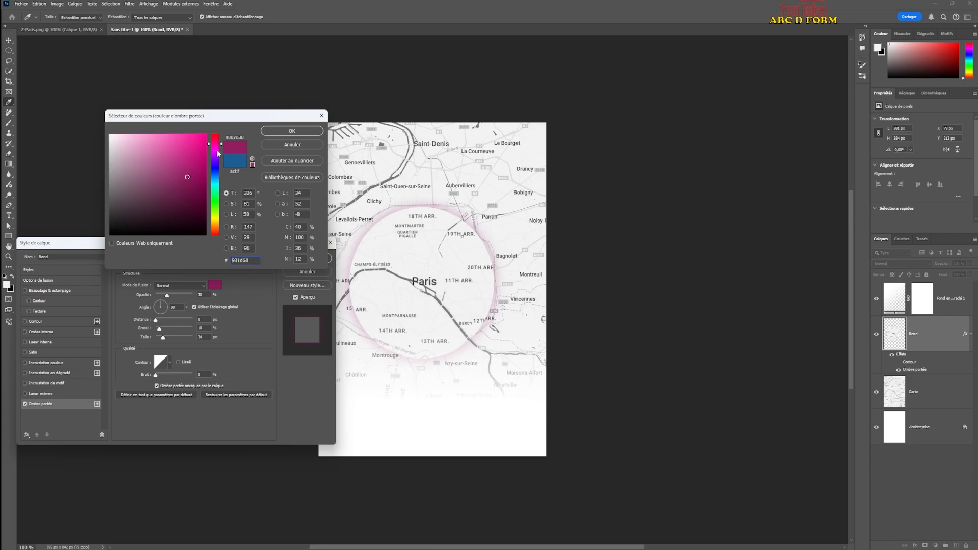
left_click_drag(221, 146, 218, 221)
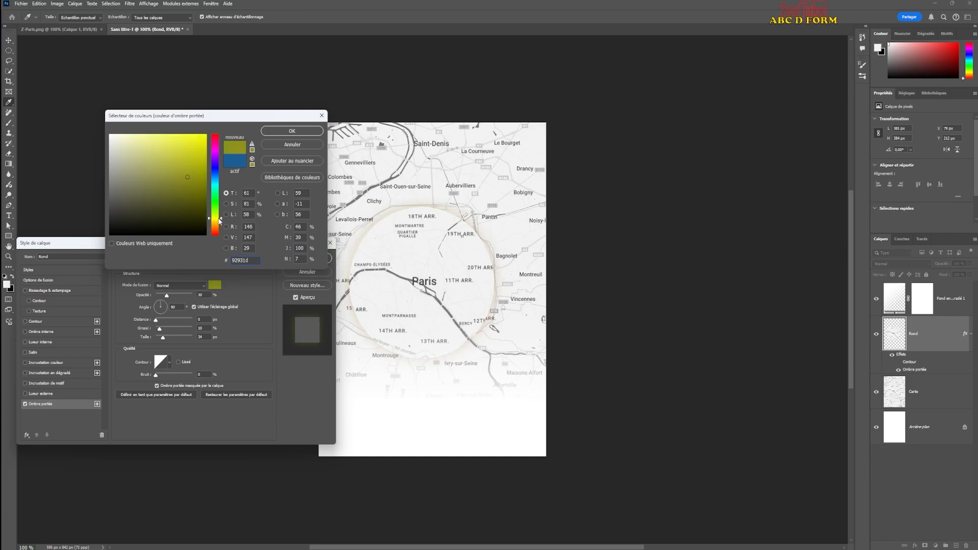
left_click_drag(220, 219, 221, 221)
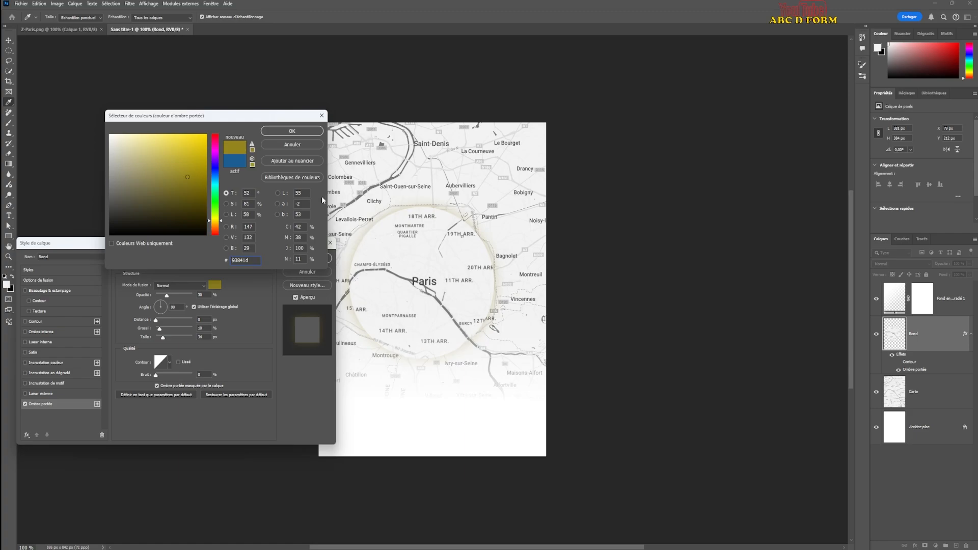
left_click(289, 132)
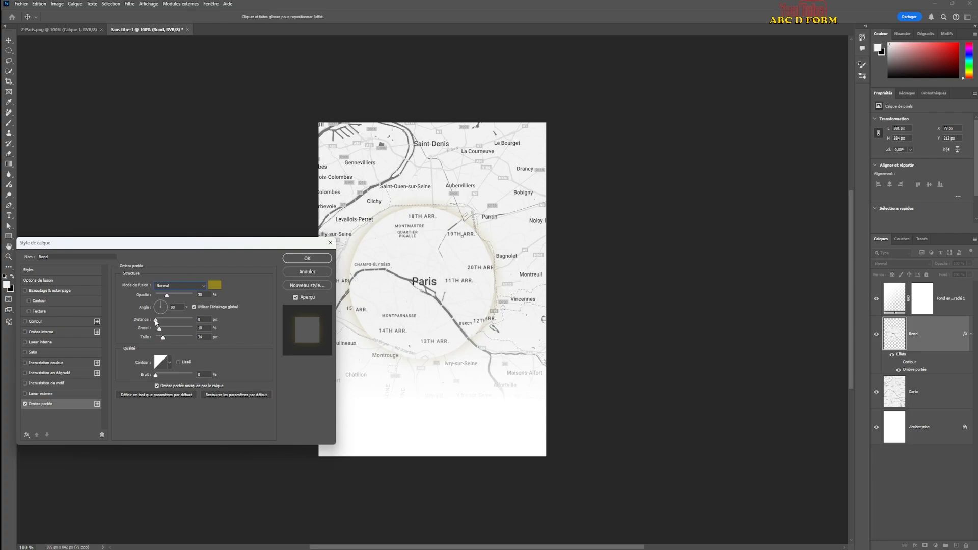
- Set the drop shadow to 0 px distance, 10 % spread and 32 px size, apply it and recheck its settings
mouse_move(156, 321)
left_mouse_down()
mouse_move(176, 321)
mouse_move(155, 321)
left_mouse_up()
mouse_move(161, 331)
left_mouse_down()
mouse_move(193, 329)
mouse_move(160, 332)
left_mouse_up()
mouse_move(163, 338)
left_mouse_down()
mouse_move(194, 338)
mouse_move(163, 338)
left_mouse_up()
left_click(308, 259)
key("m")
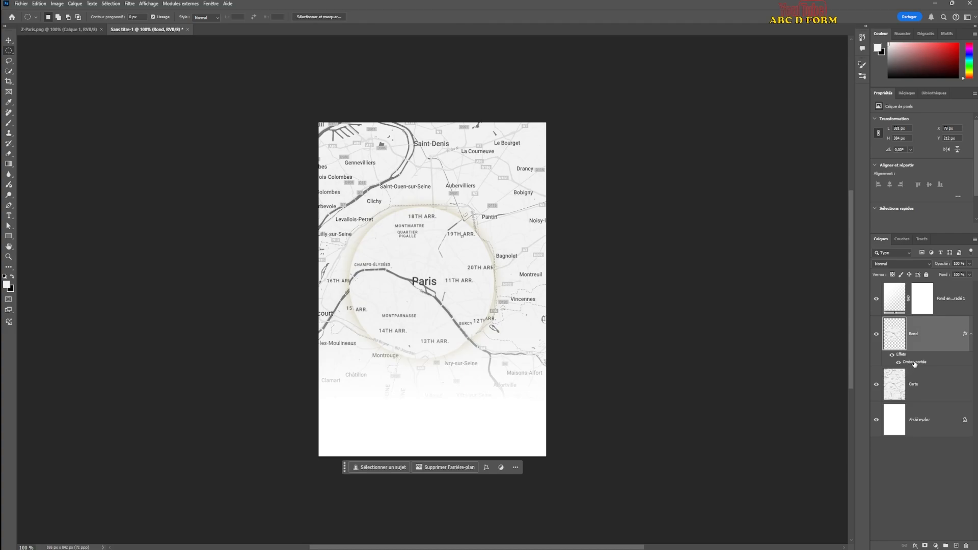
double_click(915, 362)
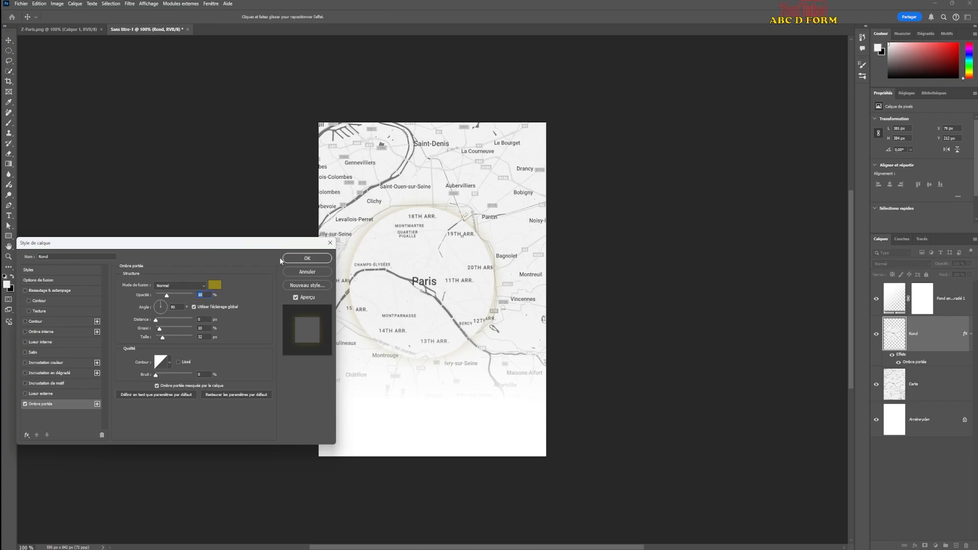
left_click(308, 259)
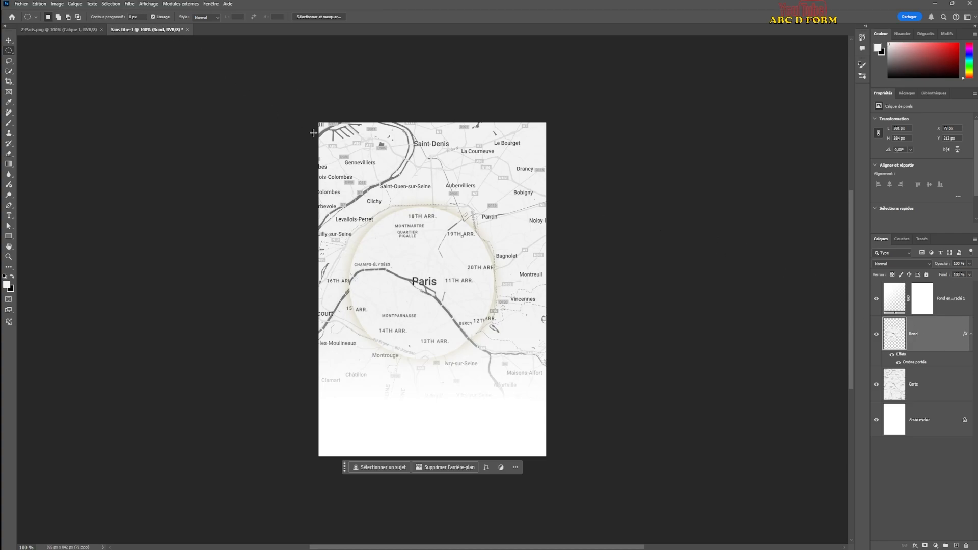
- Try a second Spherize pass in Normal mode on the Rond layer and undo it
left_click(134, 5)
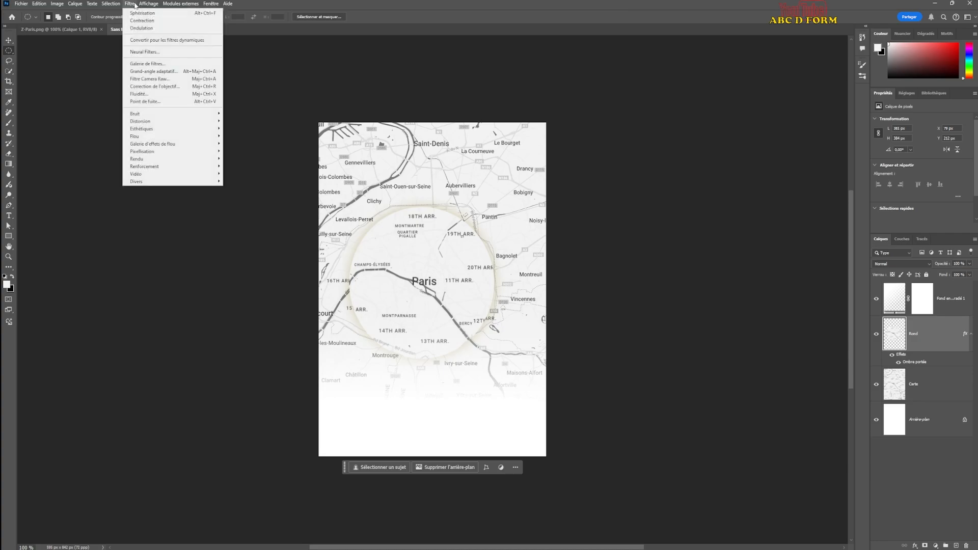
mouse_move(136, 121)
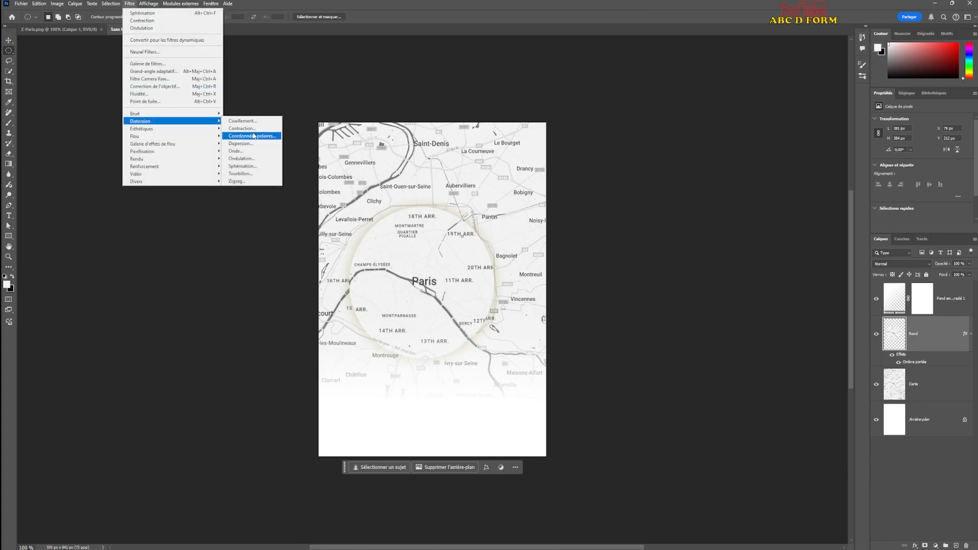
left_click(250, 167)
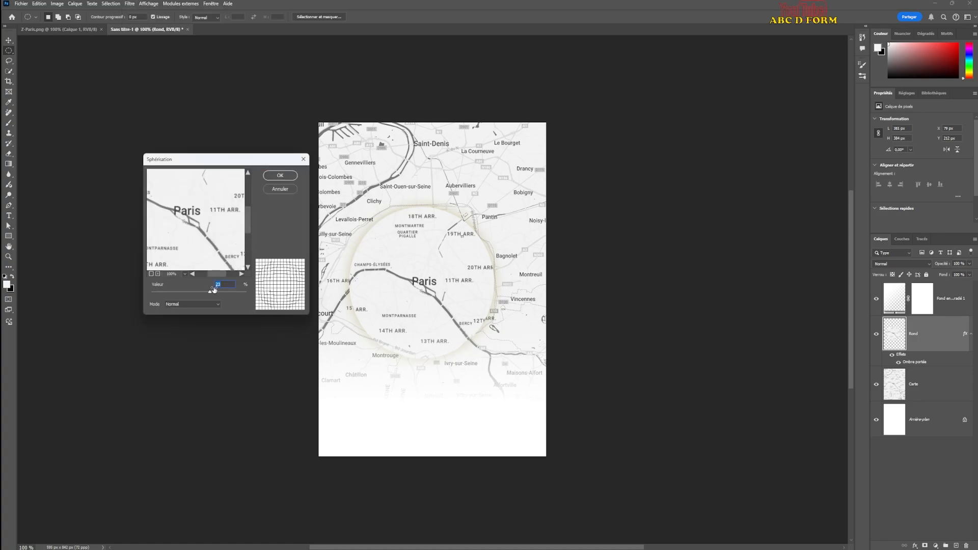
left_click(279, 176)
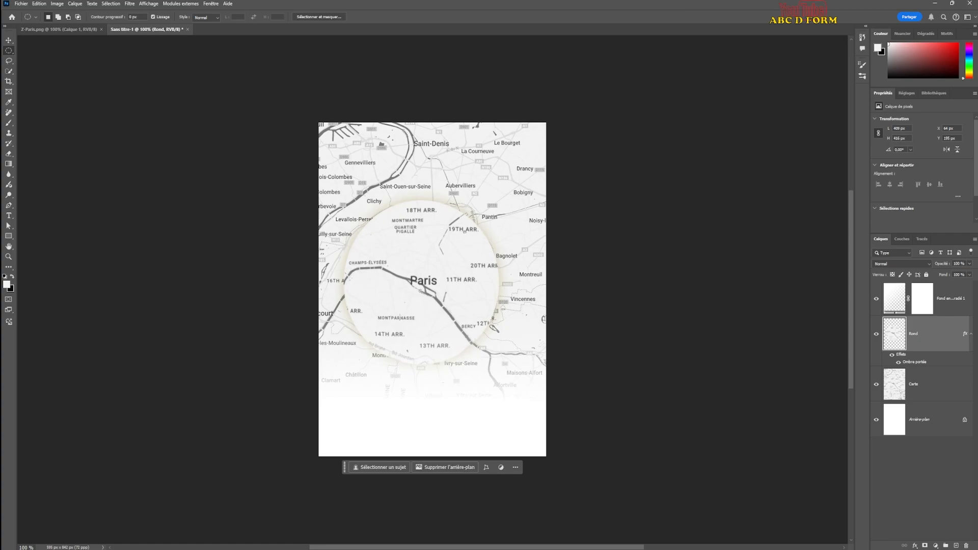
key("ctrl+z")
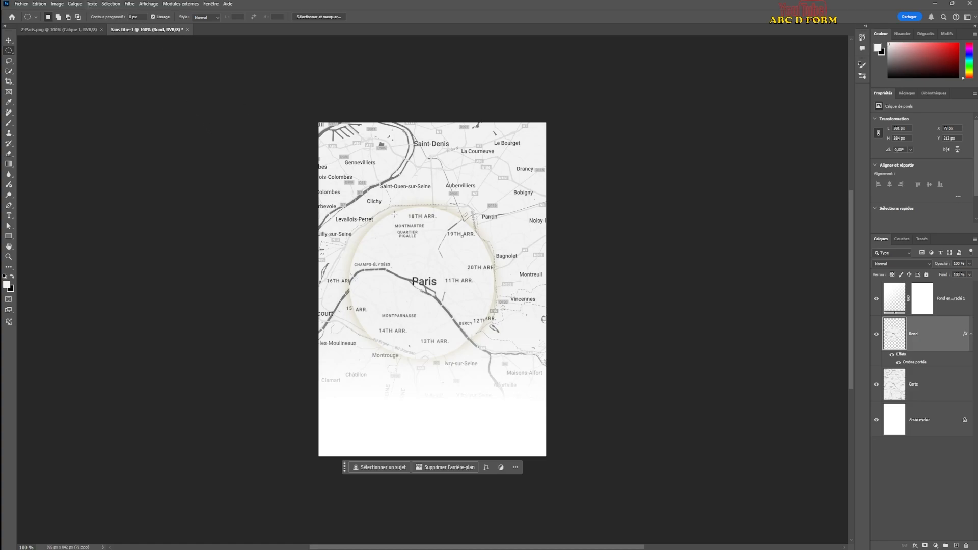
- Apply the Contraction distortion filter to the Rond layer with a value of 25 %
left_click(129, 4)
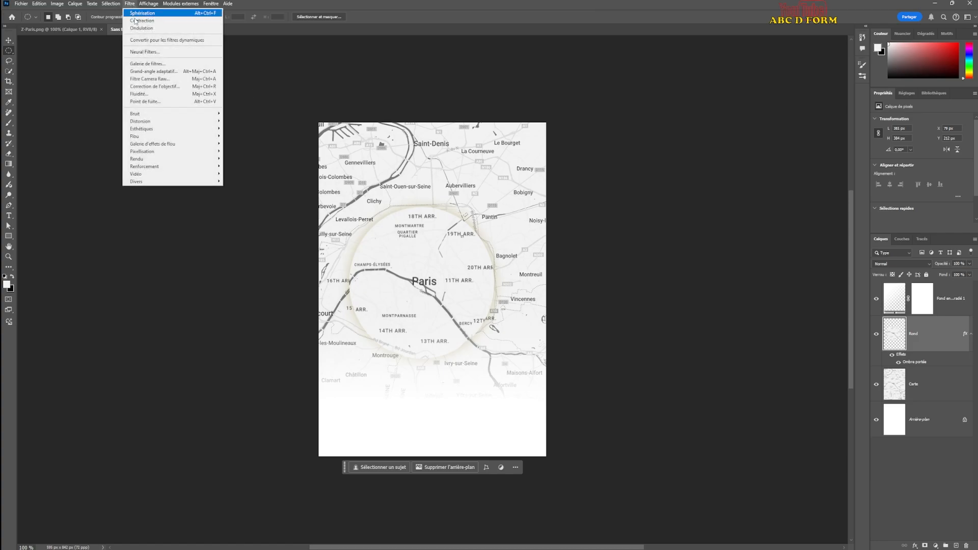
mouse_move(166, 122)
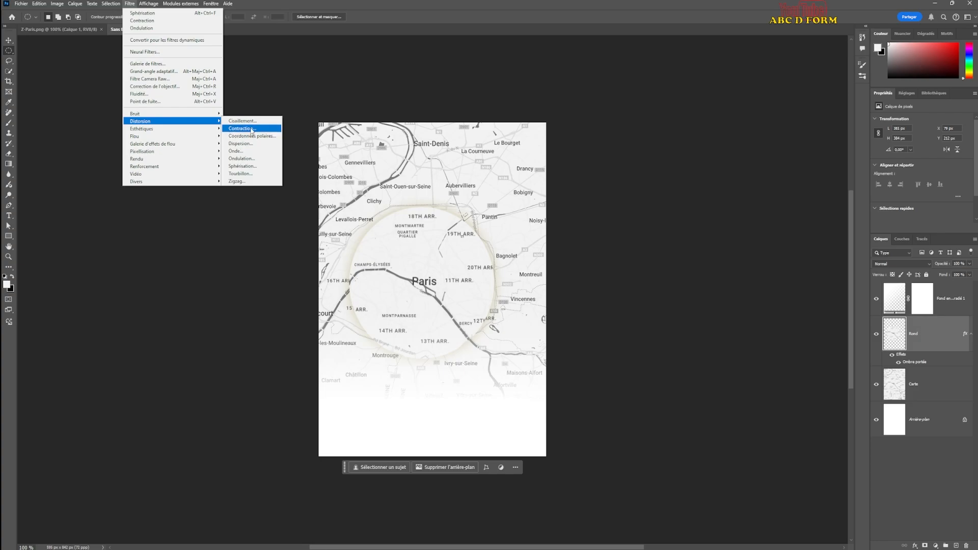
left_click(251, 129)
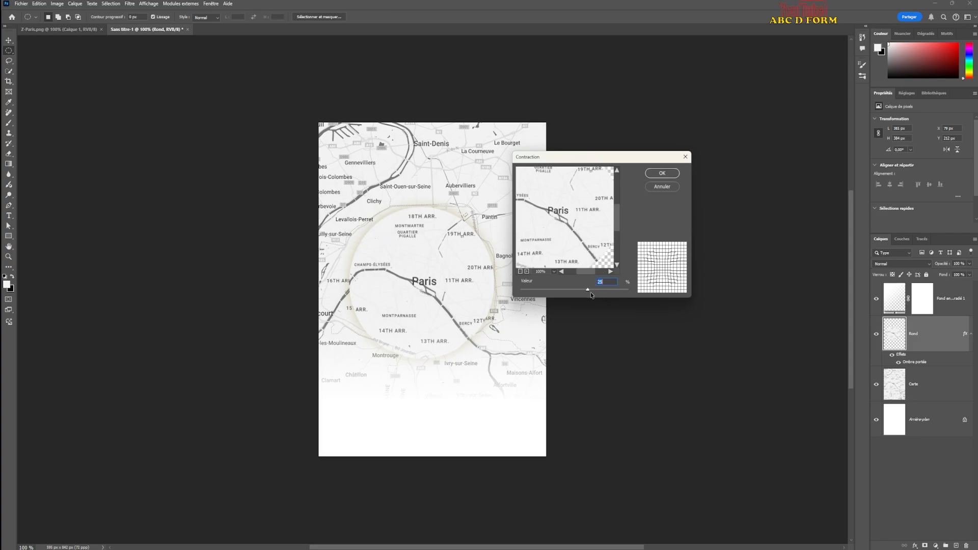
left_click(659, 173)
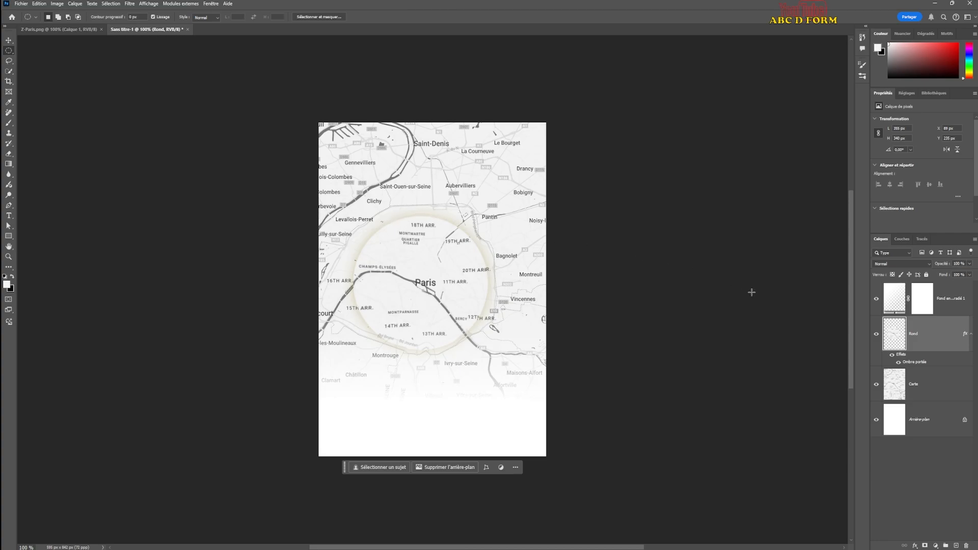
- Change the colour of the Rond layer's drop shadow to blue 1d7393 and apply the layer style
double_click(916, 363)
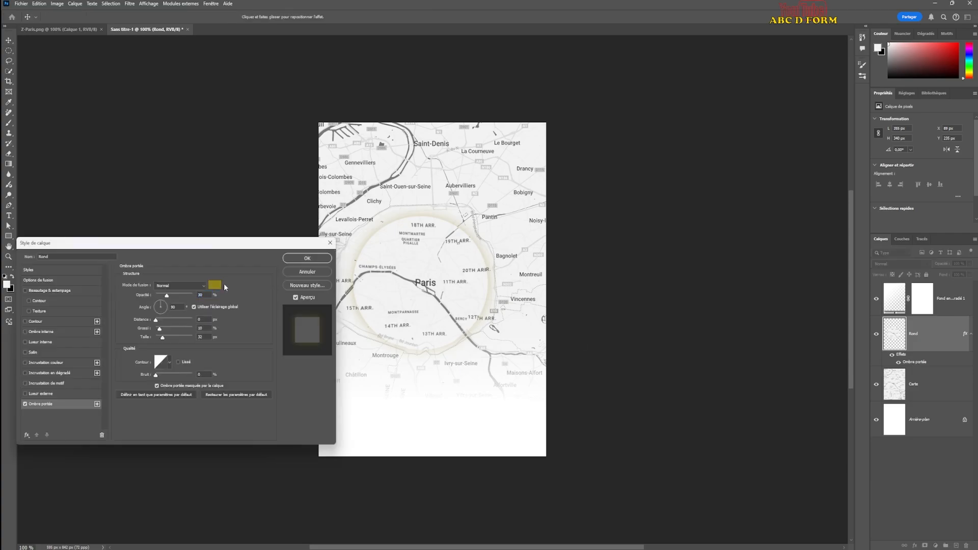
left_click(215, 286)
left_click_drag(217, 187, 217, 184)
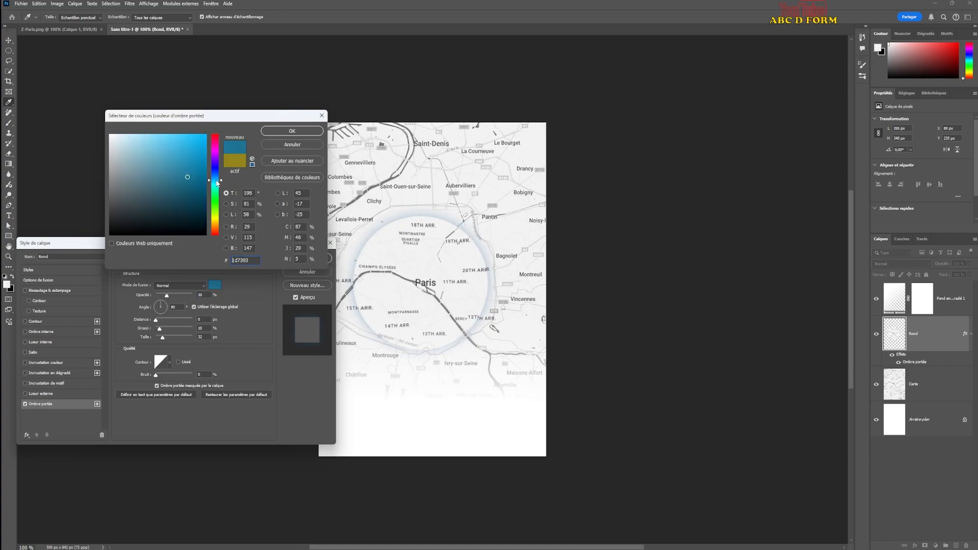
left_click(292, 132)
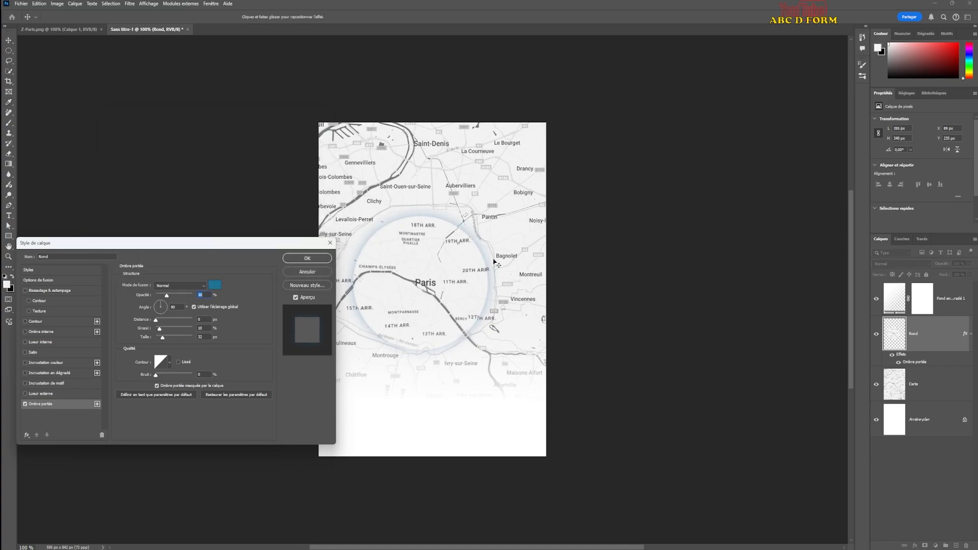
left_click(320, 259)
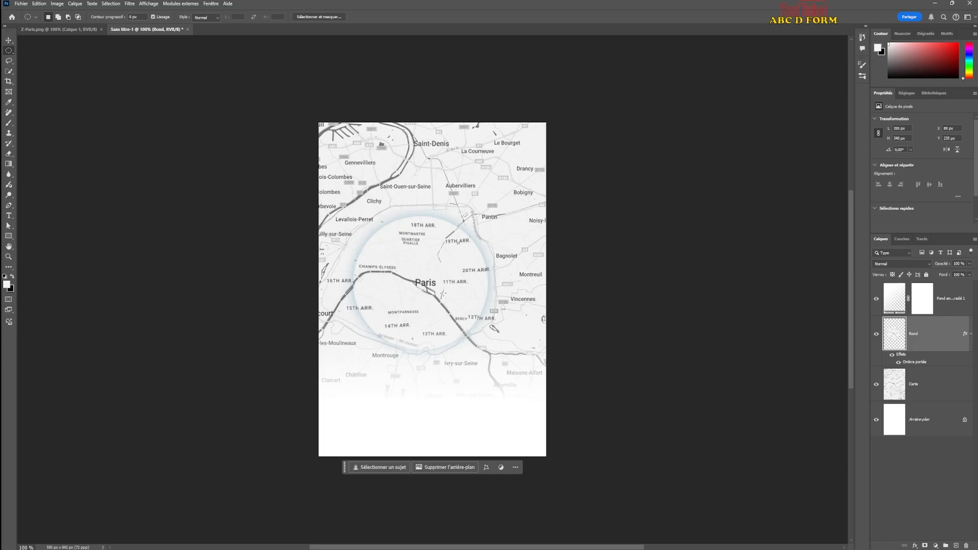
- Draw a rectangle about 582 × 830 px just inside the page edges and set its fill to none
left_click(9, 236)
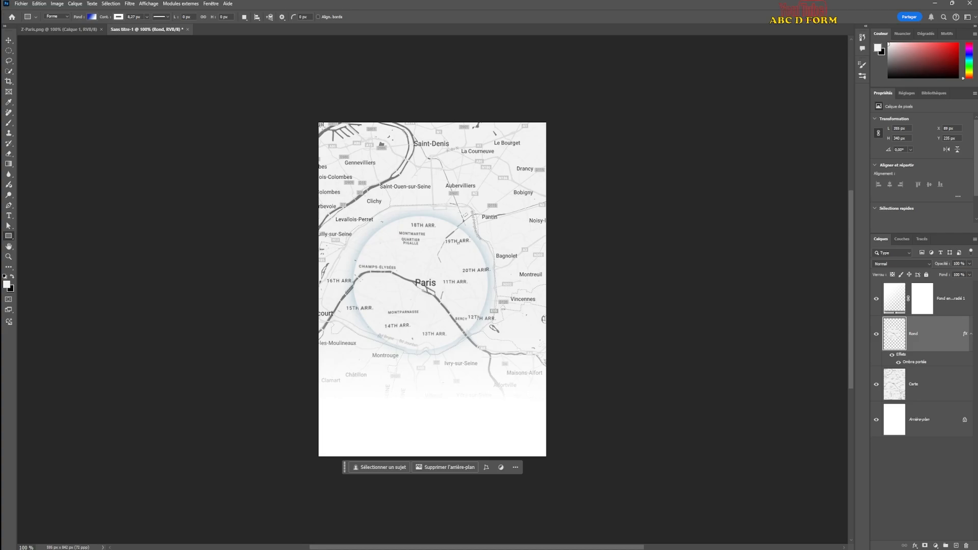
left_click_drag(321, 126, 544, 456)
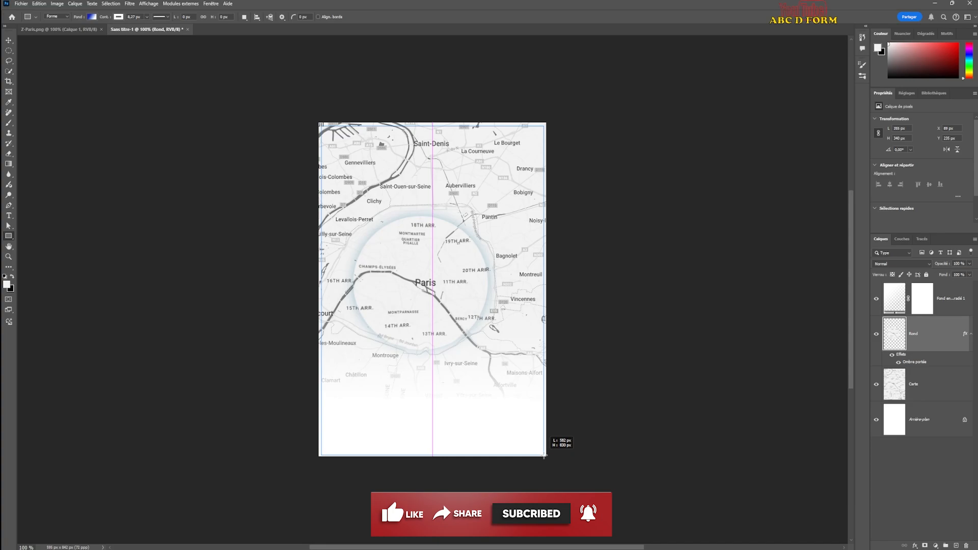
left_click_drag(545, 456, 544, 456)
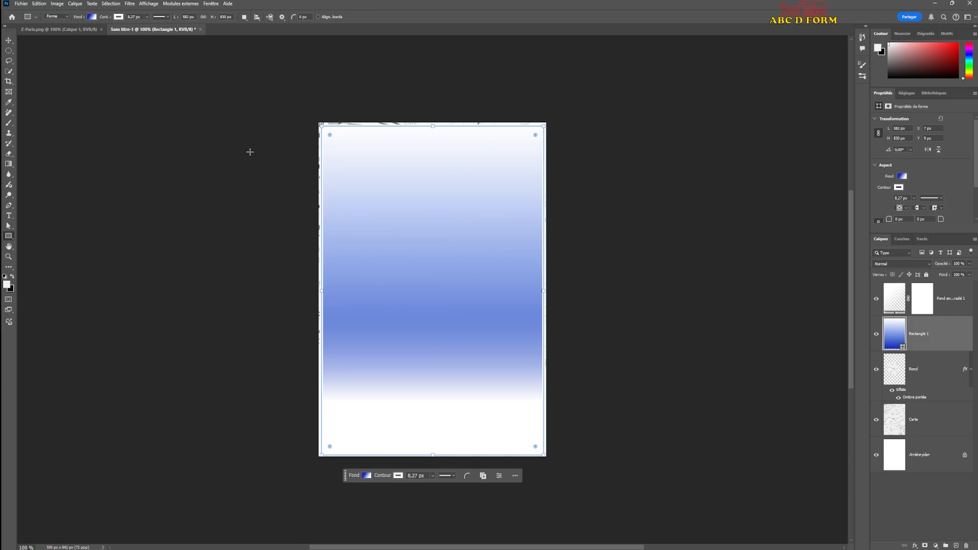
left_click(92, 17)
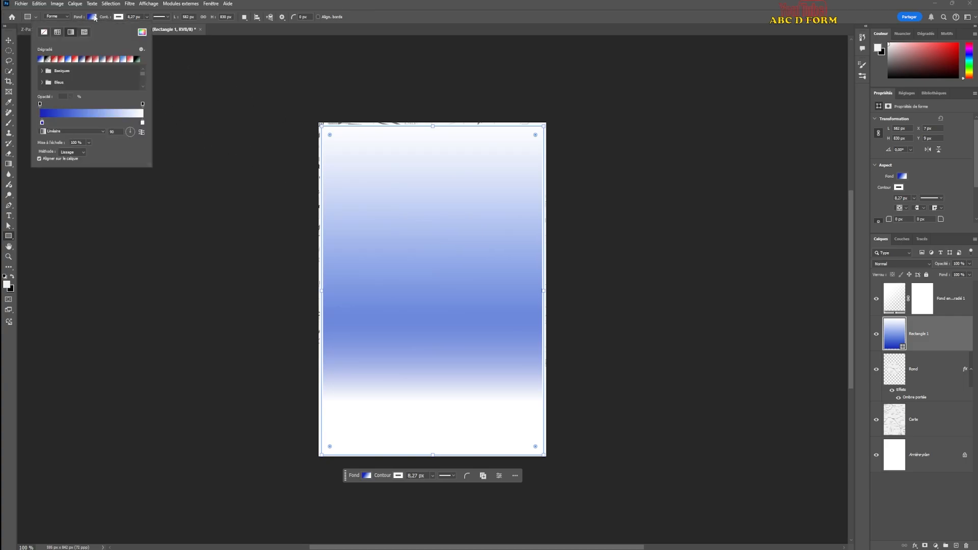
left_click(44, 34)
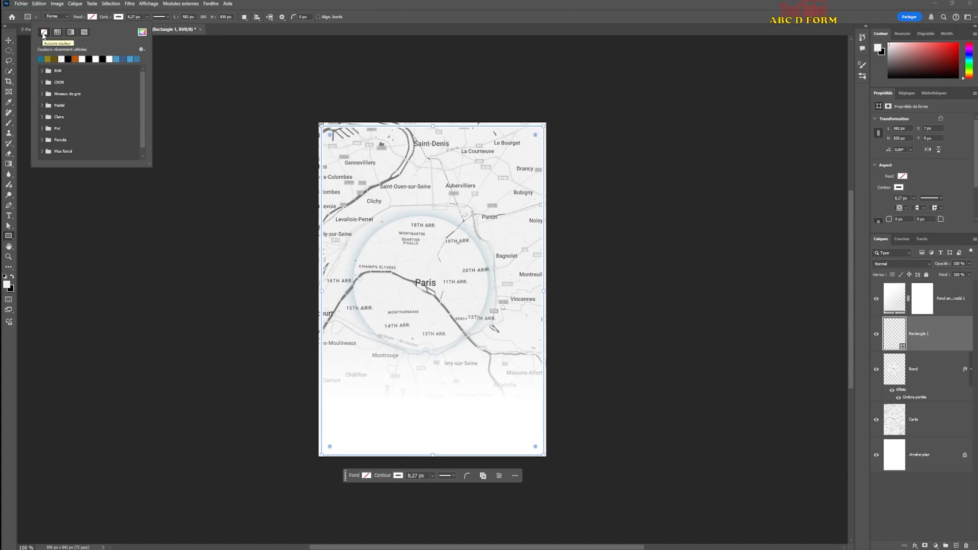
- Set the rectangle's stroke to the recently used dark yellow and check its stroke width options
left_click(917, 186)
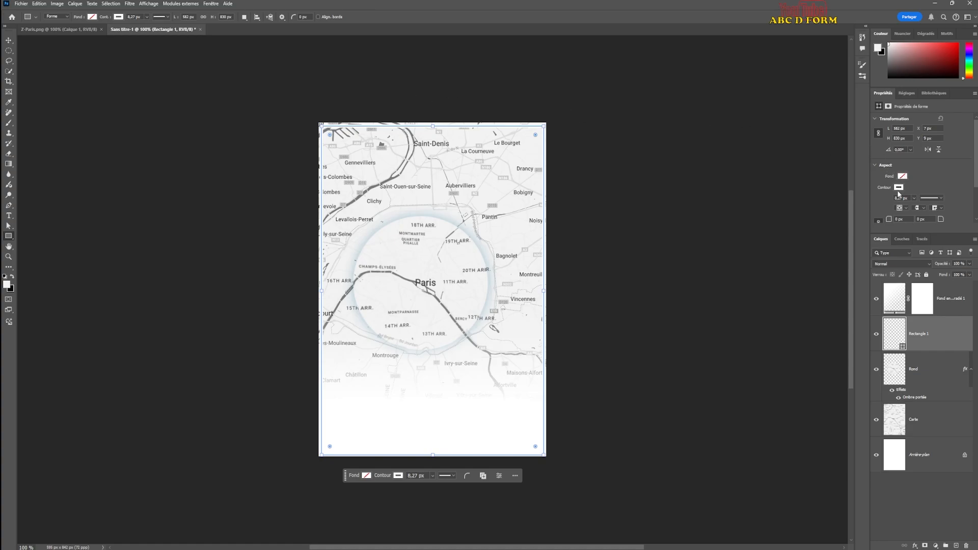
left_click(898, 188)
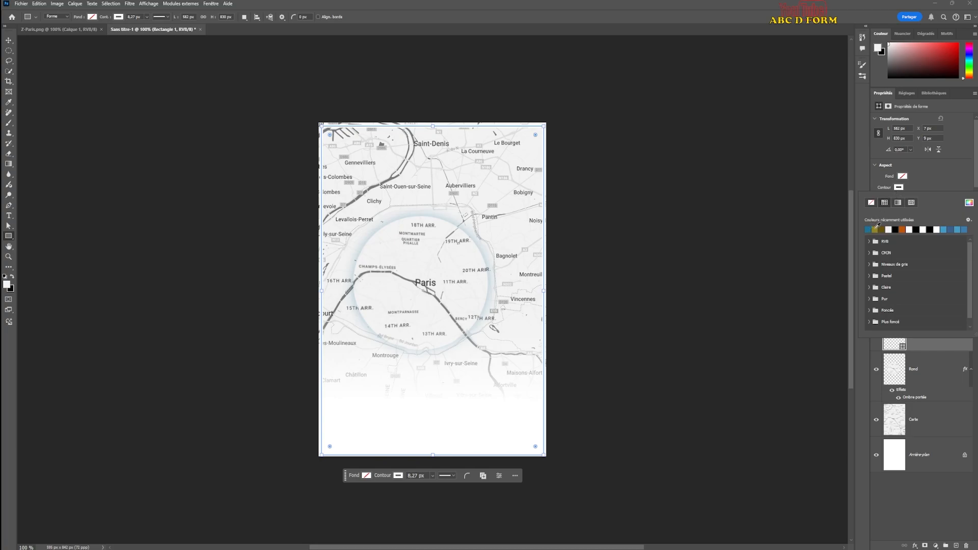
left_click(879, 229)
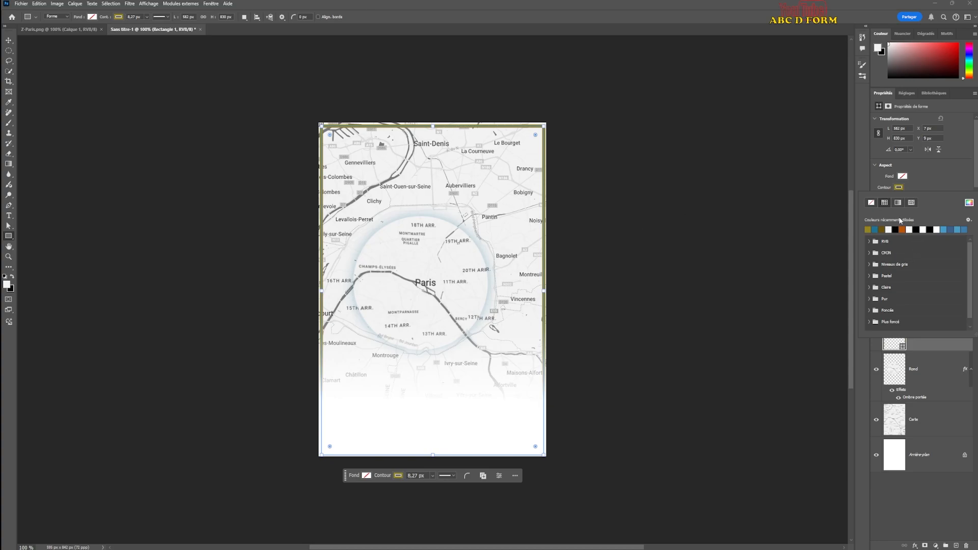
left_click(940, 185)
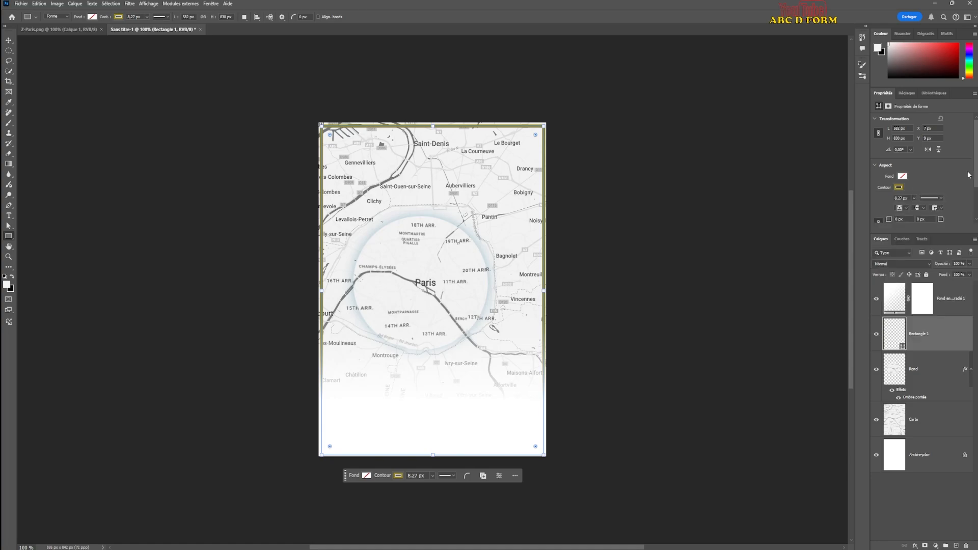
left_click_drag(974, 168, 977, 204)
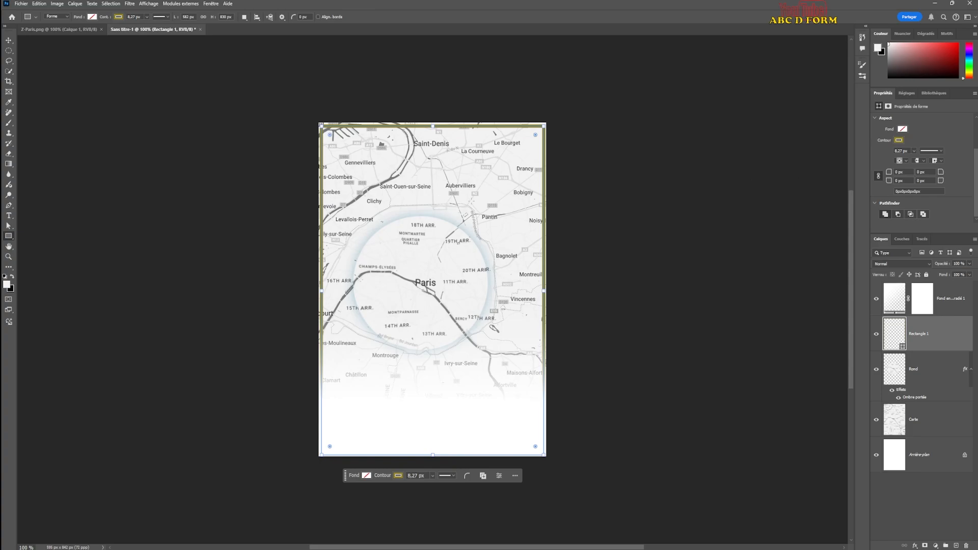
left_click(915, 152)
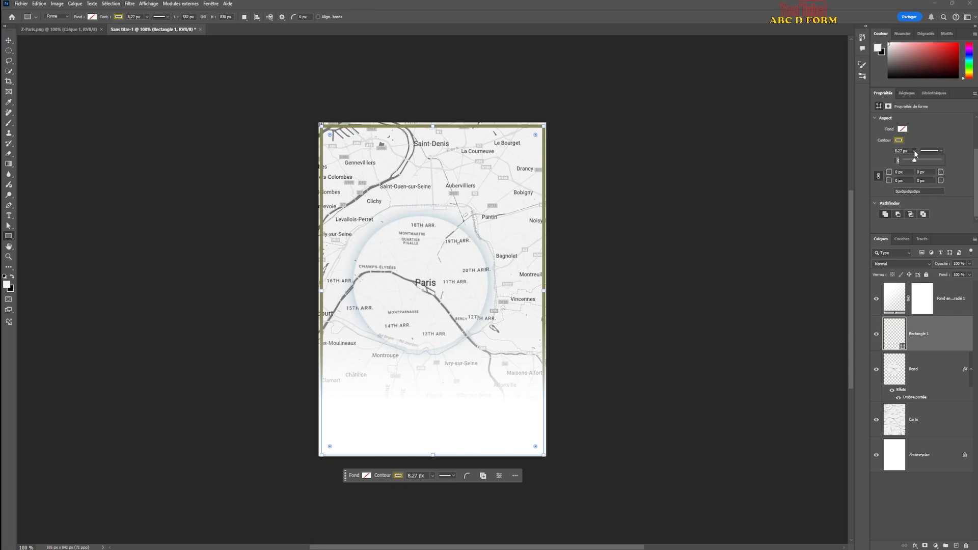
left_click(884, 156)
- Create a text layer inside the rectangle and replace its placeholder text with MARS 2024
left_click(9, 218)
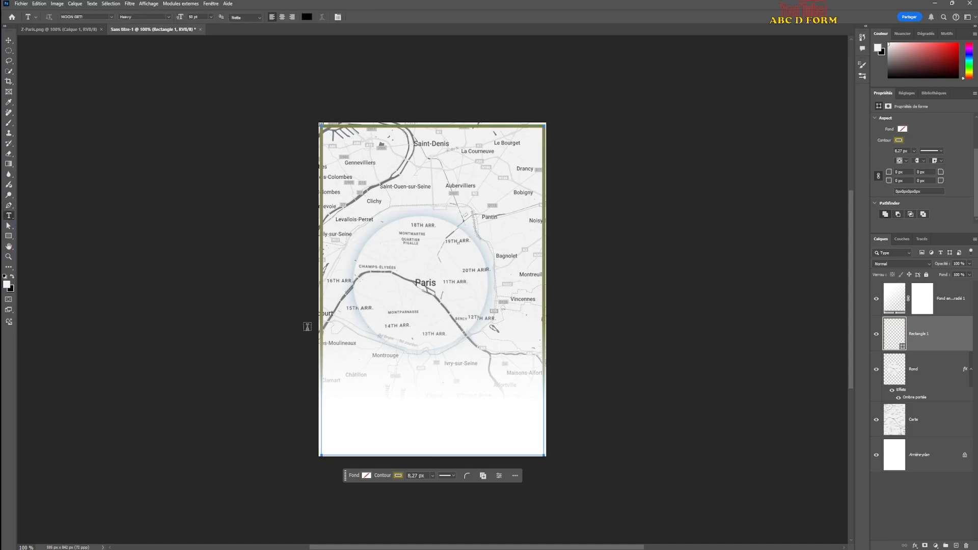
left_click(393, 402)
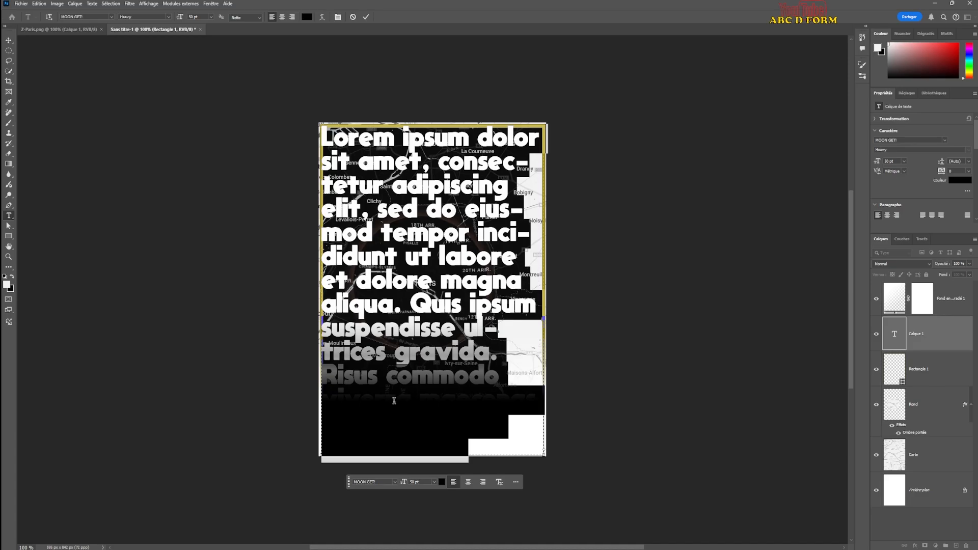
key("BackSpace")
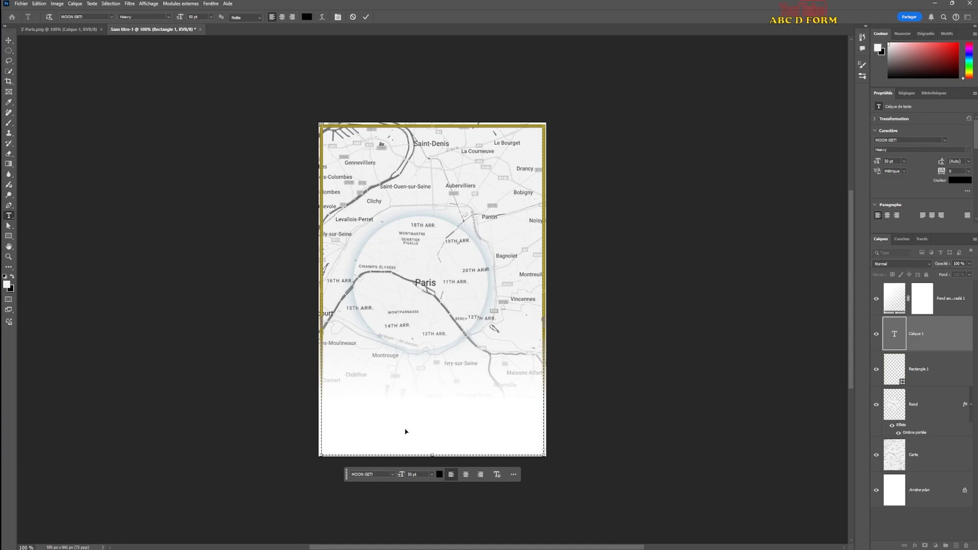
type("MA")
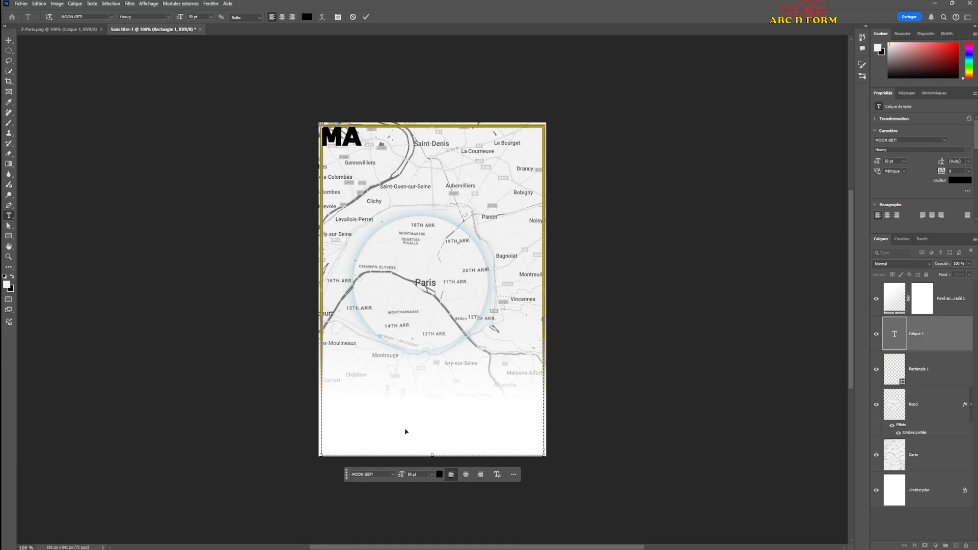
type("rs 202")
key("BackSpace")
key("BackSpace")
key("BackSpace")
key("BackSpace")
key("BackSpace")
key("BackSpace")
type("RS")
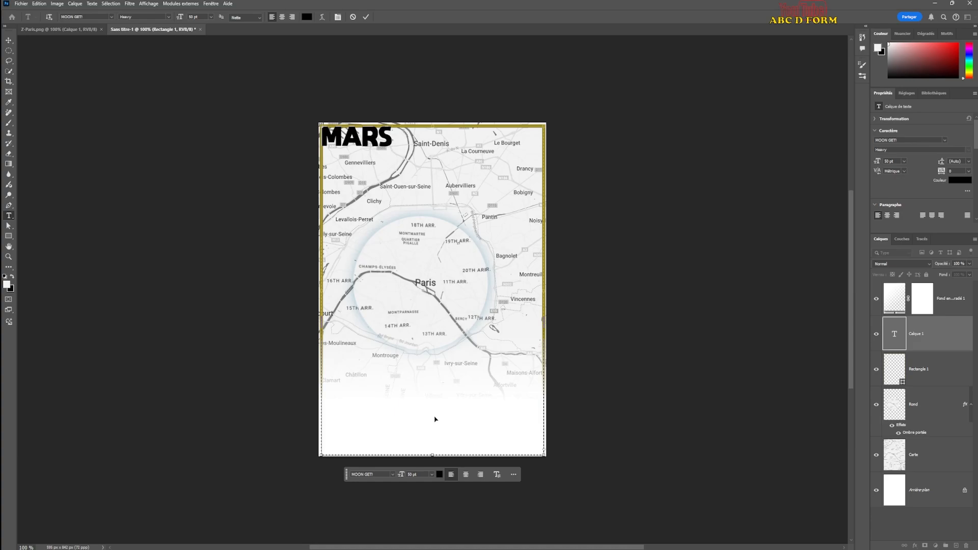
type(" 2024")
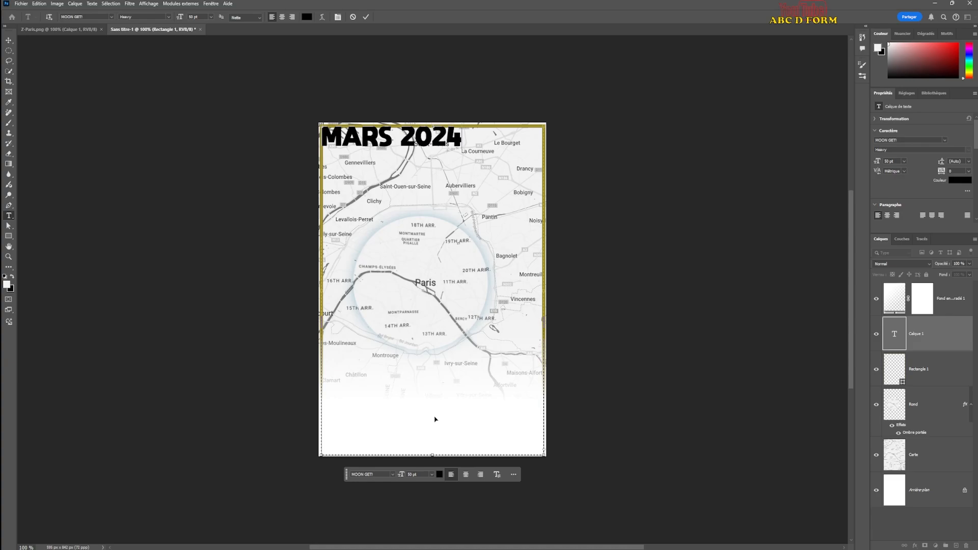
- Select the MARS 2024 text layer with the Move tool and turn off automatic selection
left_click(8, 40)
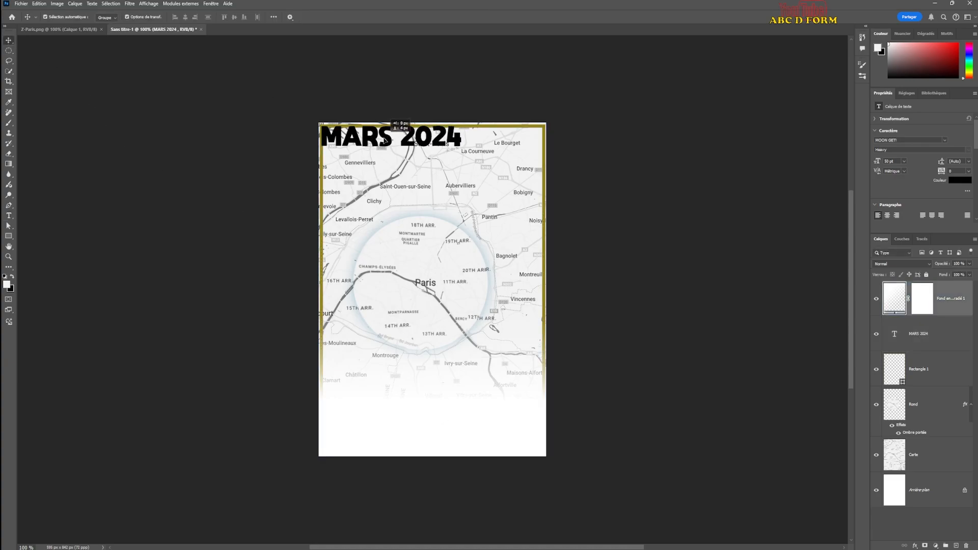
left_click(884, 376)
left_click(917, 405)
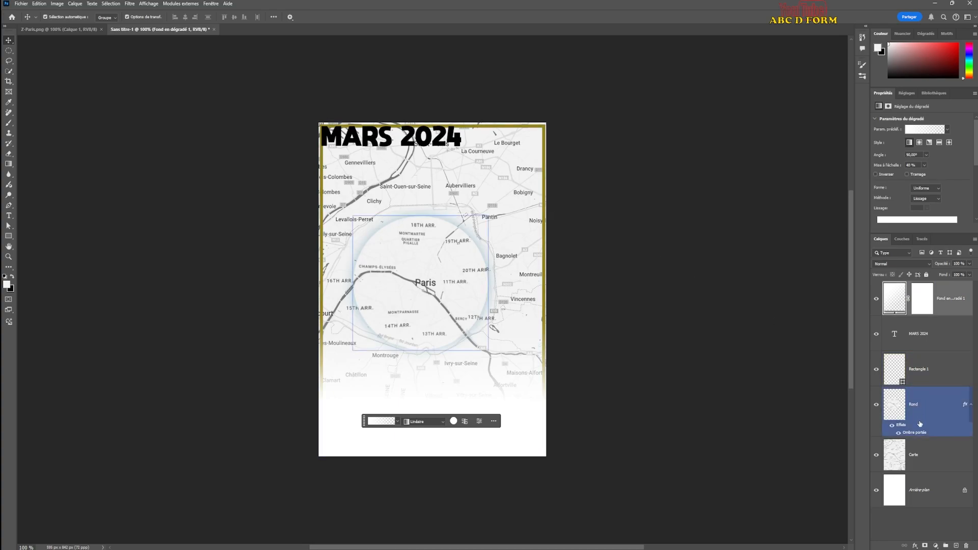
left_click(919, 349)
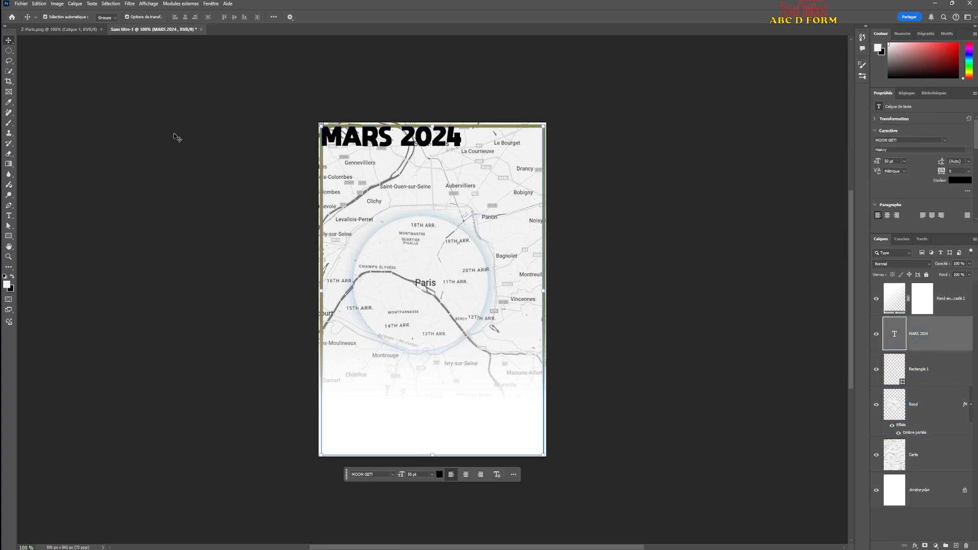
left_click(49, 18)
- Move the MARS 2024 text into the white area of the page and place its layer above the gradient fill layer
left_click_drag(393, 135, 433, 363)
left_click_drag(915, 334, 920, 287)
left_click_drag(466, 366, 466, 414)
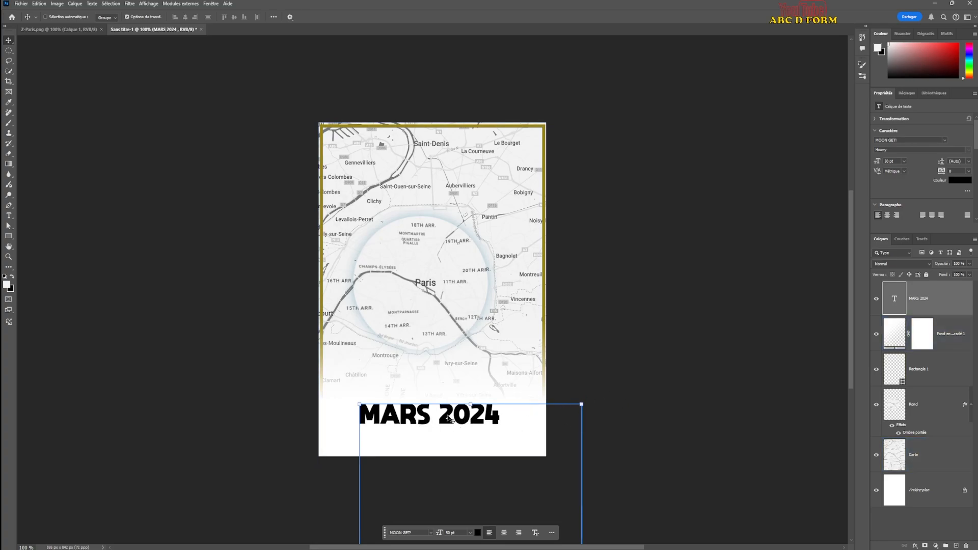
left_click_drag(447, 415, 443, 420)
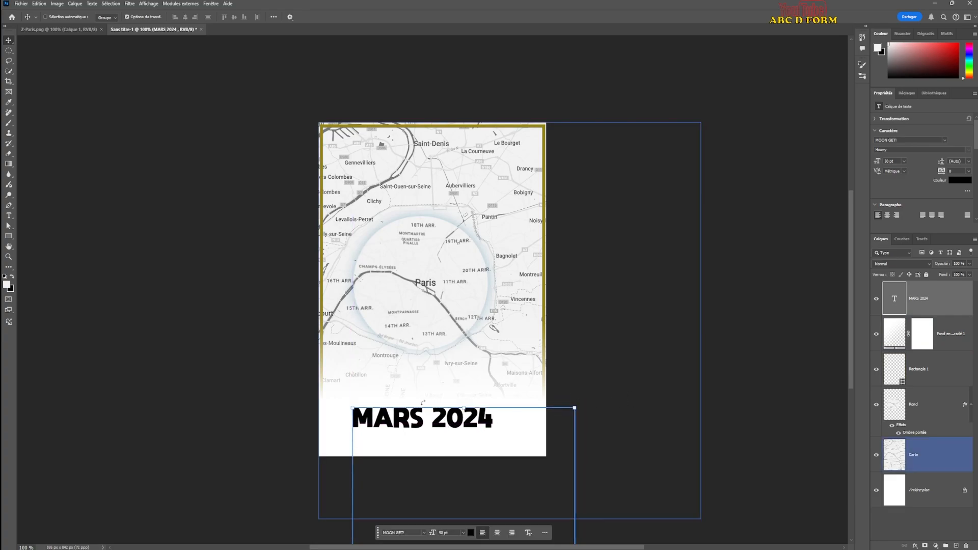
- Create a new text layer just below MARS 2024 and set its font to Amiri
left_click(8, 217)
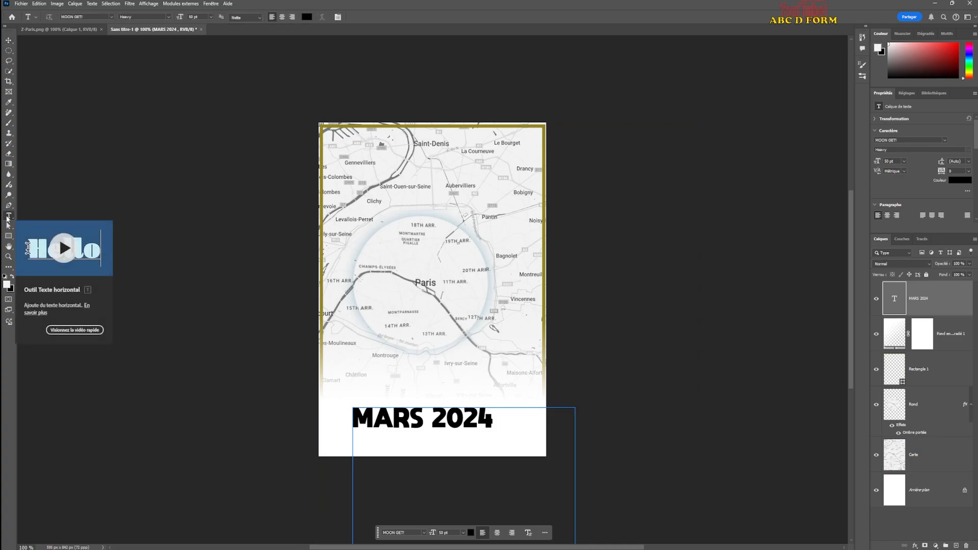
left_click(373, 438)
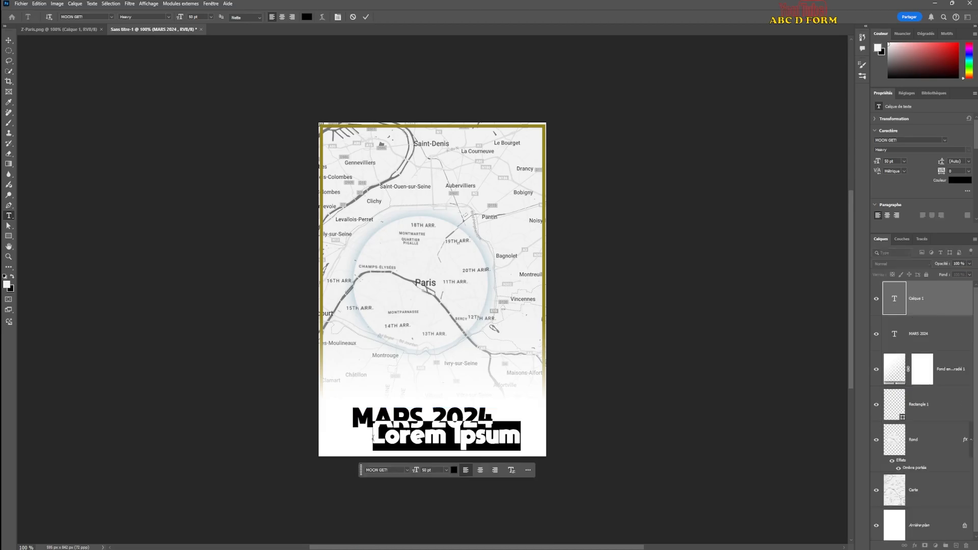
left_click(405, 470)
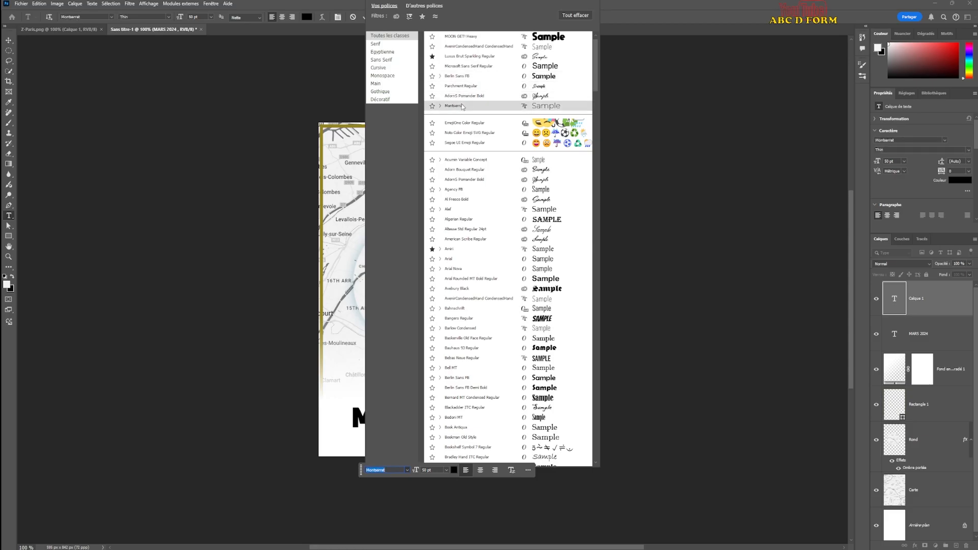
left_click(451, 250)
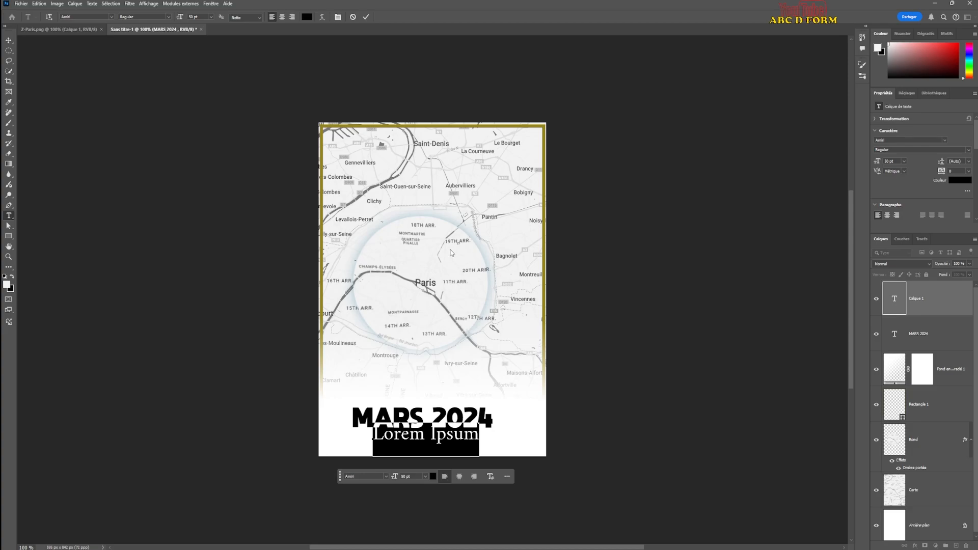
- Replace the placeholder text with the couple's first names joined by an ampersand
type(".Ro")
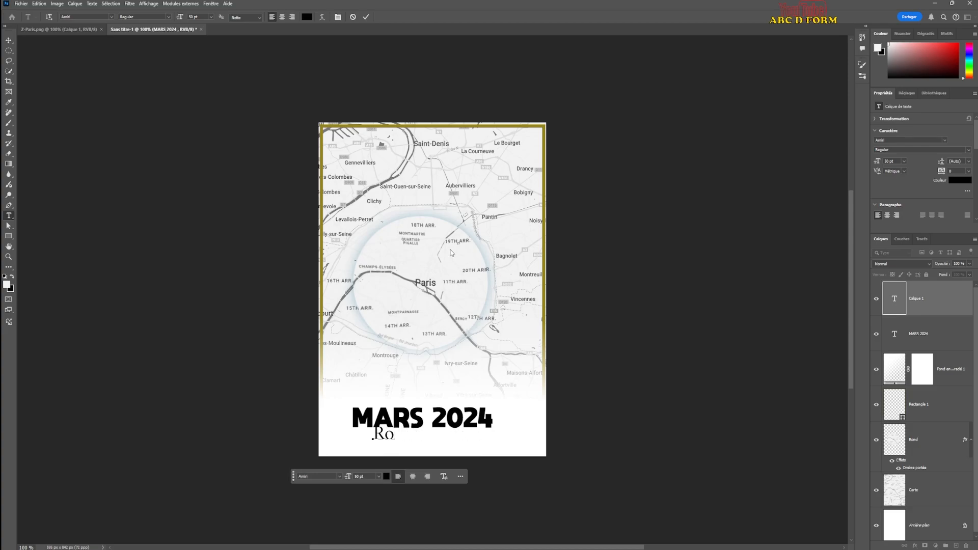
type("bert &")
type("jean")
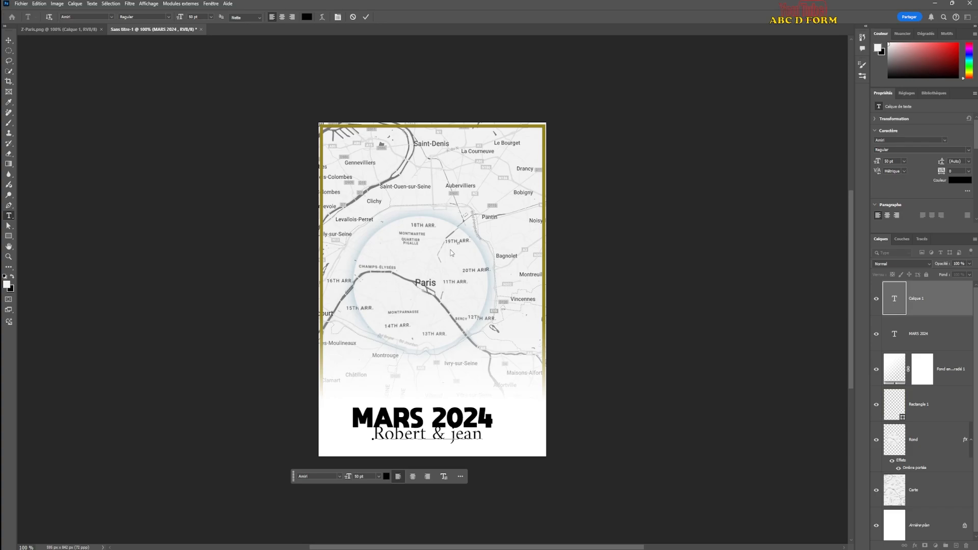
type("e")
key("BackSpace")
type("ine")
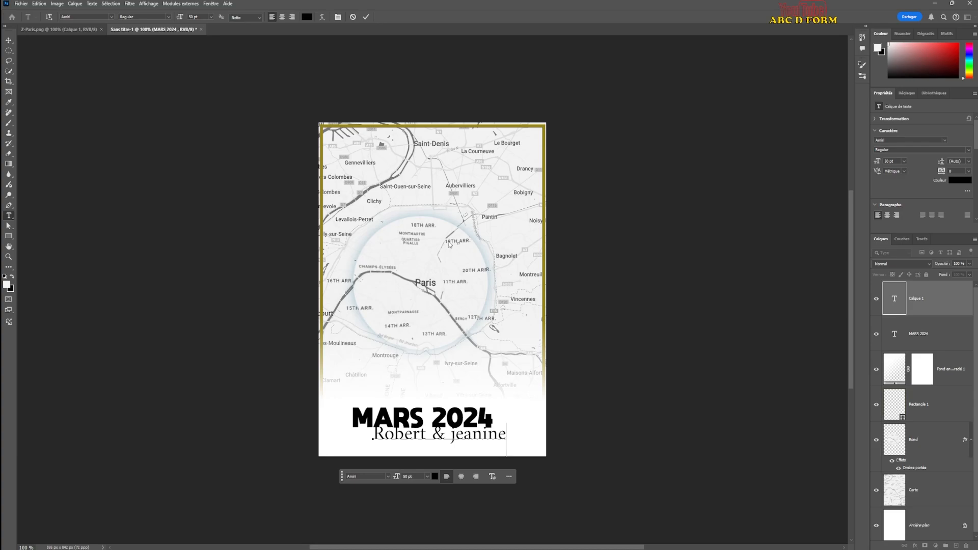
- Remove the stray leading period from the couple's names and move the text slightly down beneath MARS 2024
left_click_drag(507, 435, 378, 423)
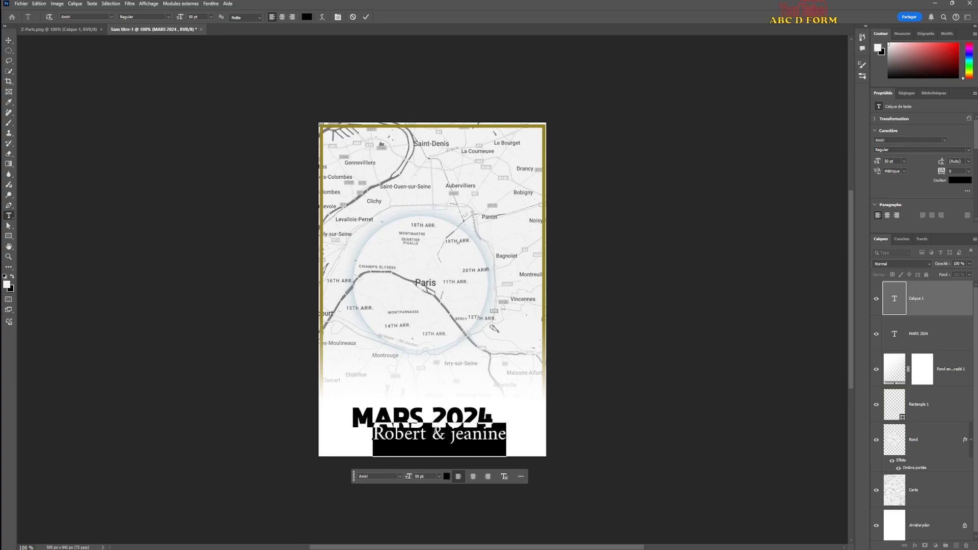
left_click(9, 41)
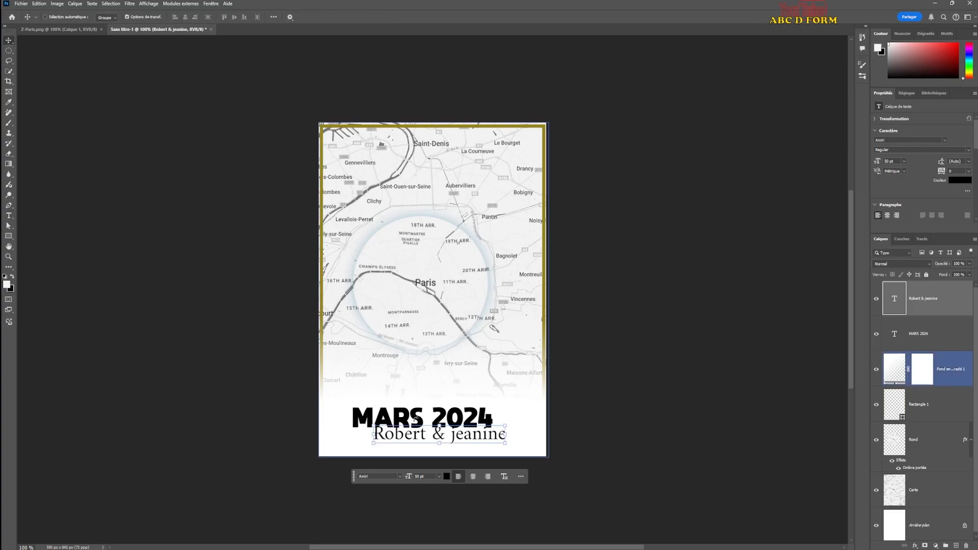
left_click_drag(450, 419, 455, 425)
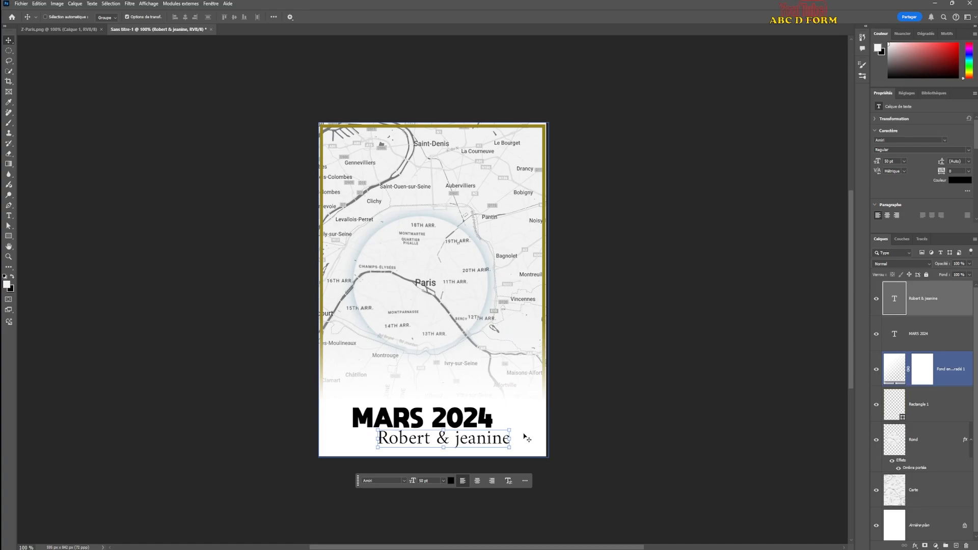
- Recolour the couple's names with the dark yellow 93841d sampled from the map's frame
left_click(451, 481)
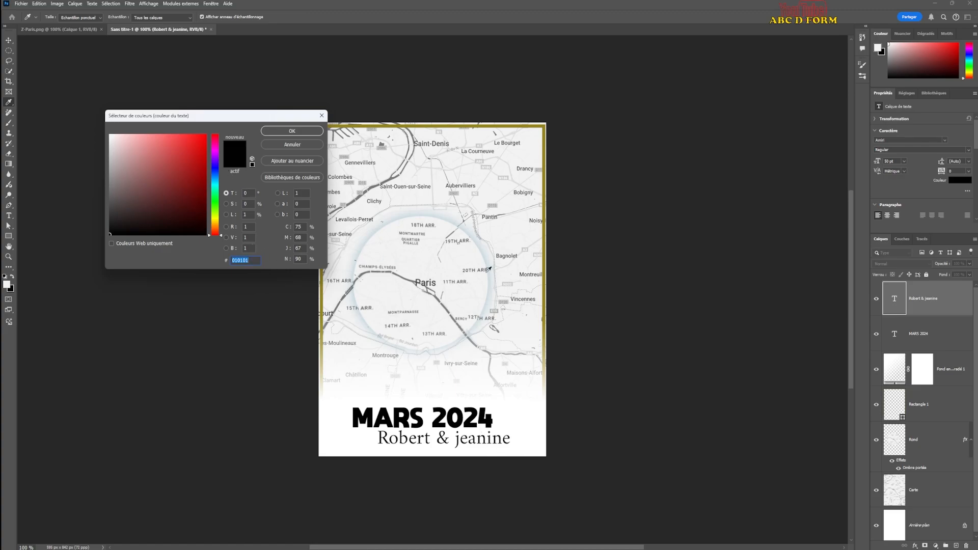
left_click(391, 124)
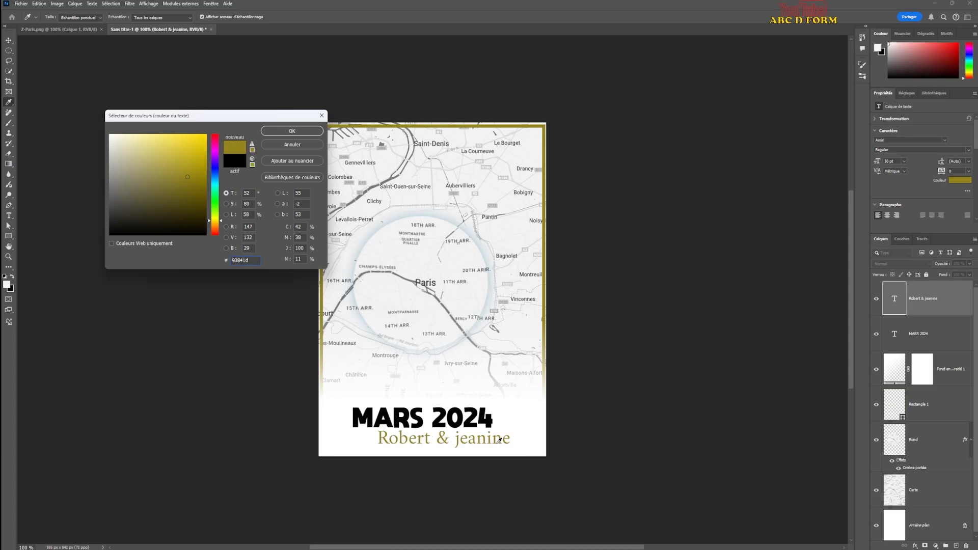
left_click(298, 133)
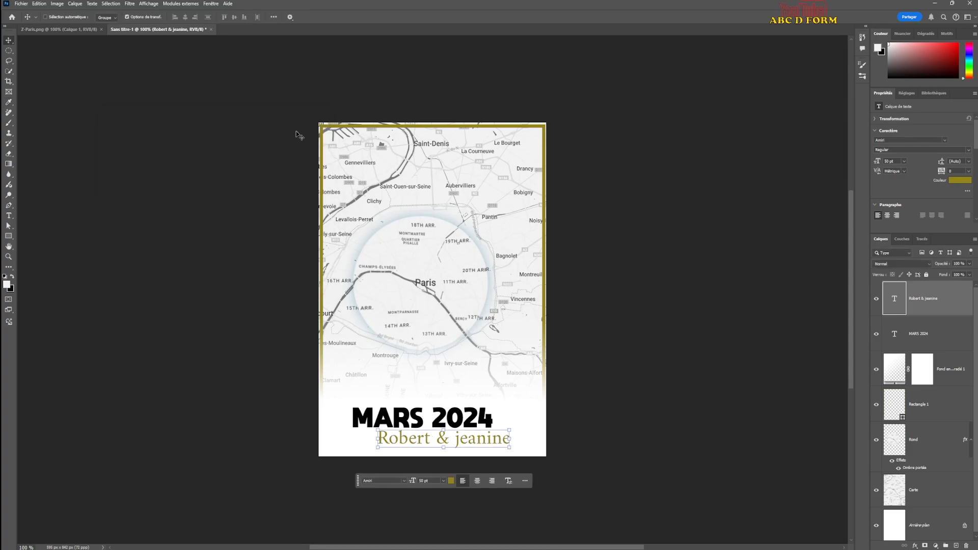
left_click(330, 150, "ctrl")
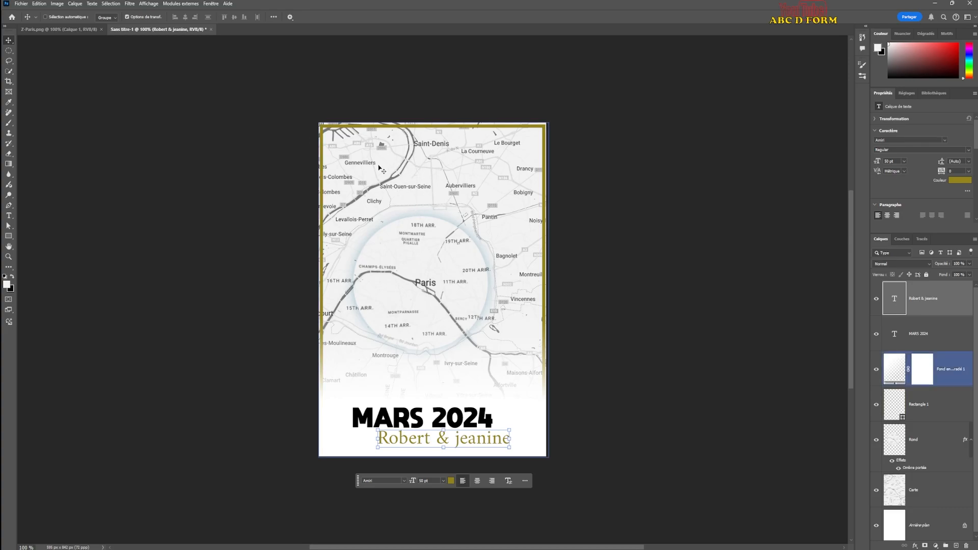
left_click(612, 417, "ctrl")
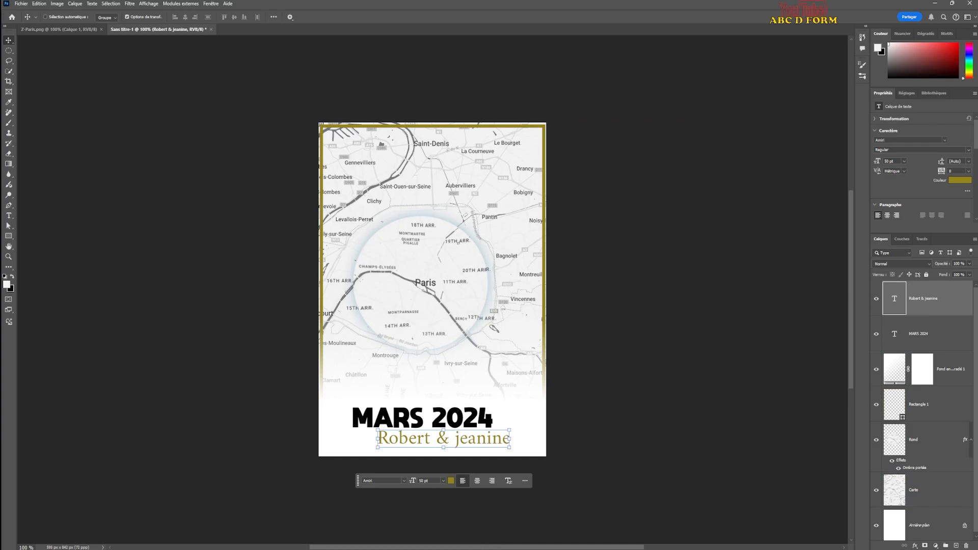
- Place the wedding rings image rb_14207.png in the poster, shrinking it to a small icon just left of the couple's names
left_click(502, 549)
left_click_drag(305, 347, 402, 375)
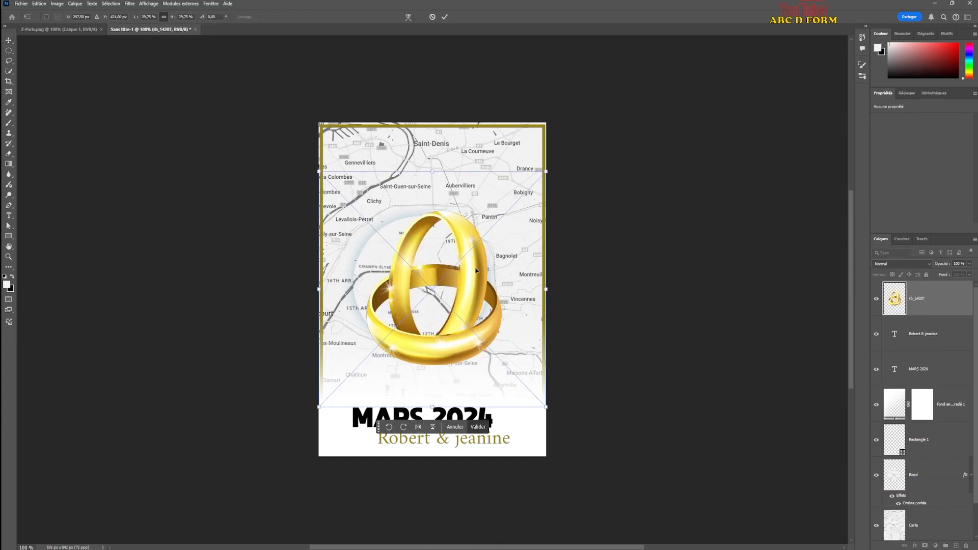
left_click_drag(546, 171, 355, 392)
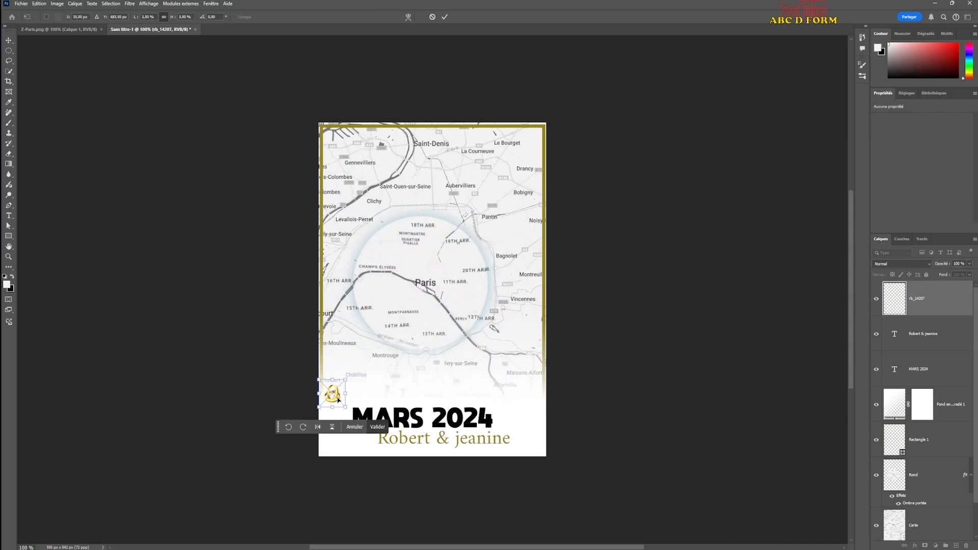
left_click_drag(337, 393, 365, 439)
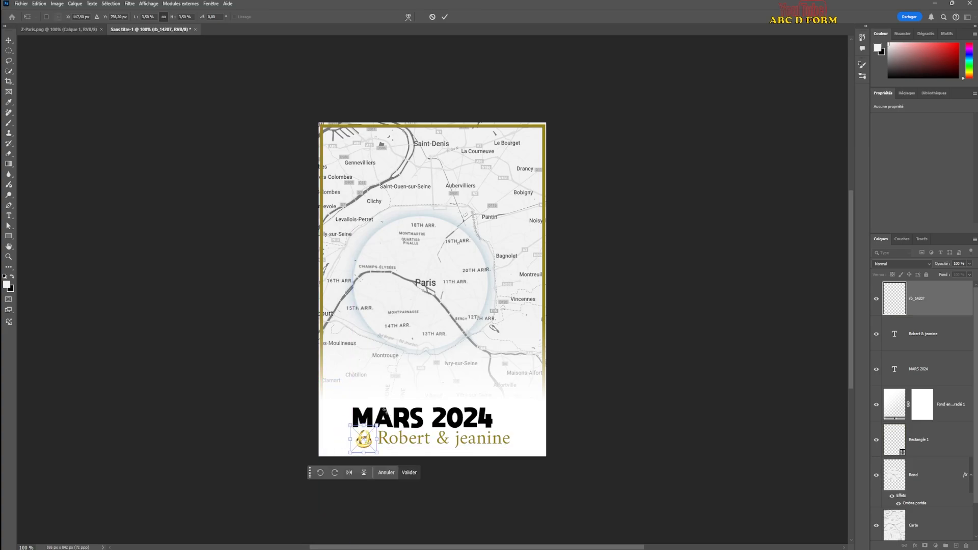
left_click_drag(377, 425, 365, 444)
key("Return")
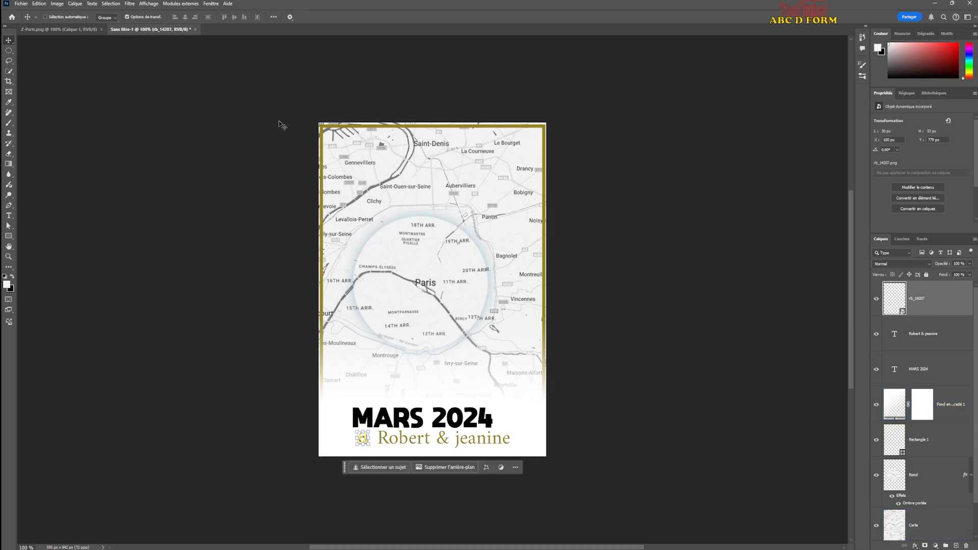
- Turn automatic selection back on for the Move tool and deselect all layers
left_click(48, 18)
left_click(233, 224)
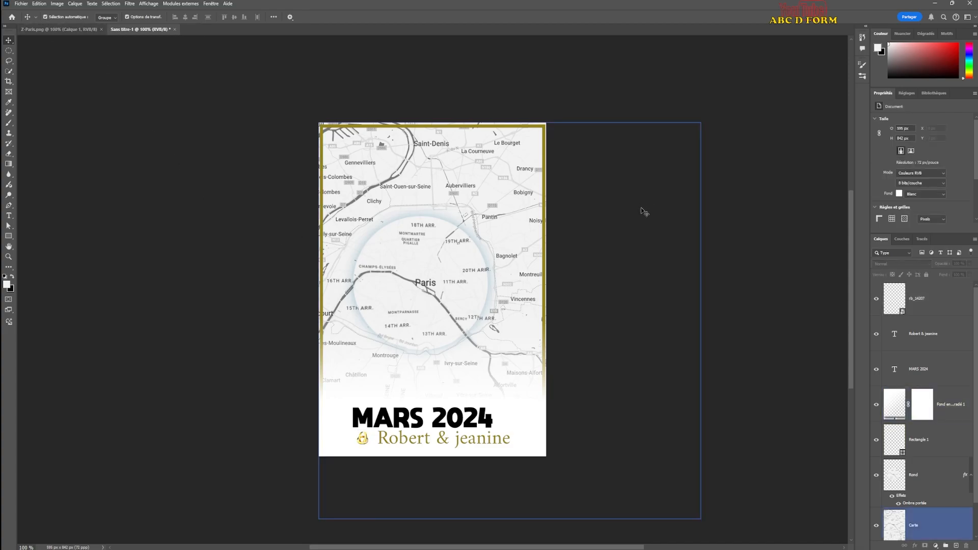